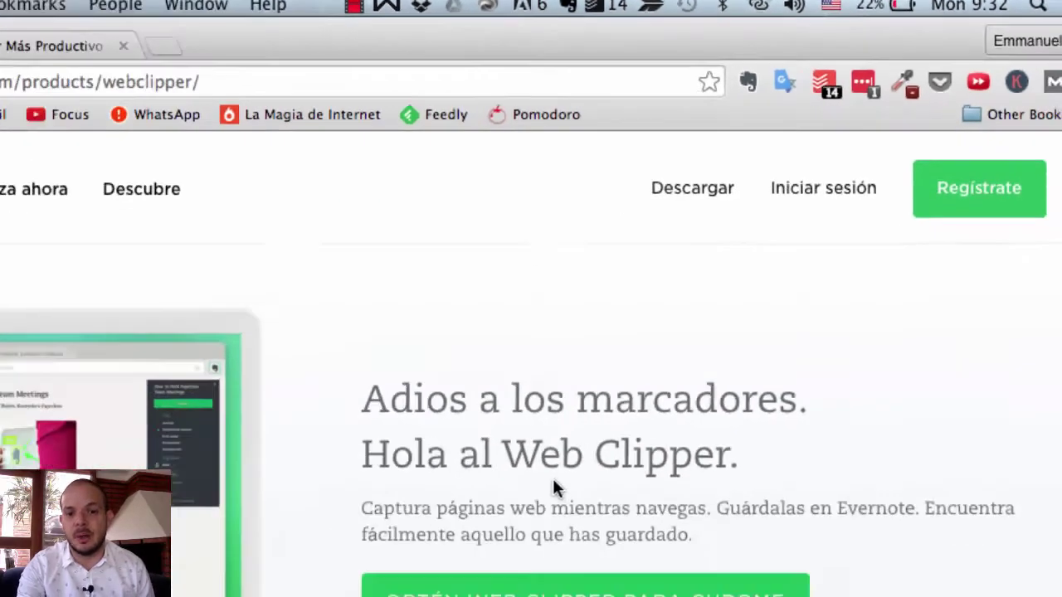
scroll(674, 326, down, 3)
scroll(674, 327, down, 4)
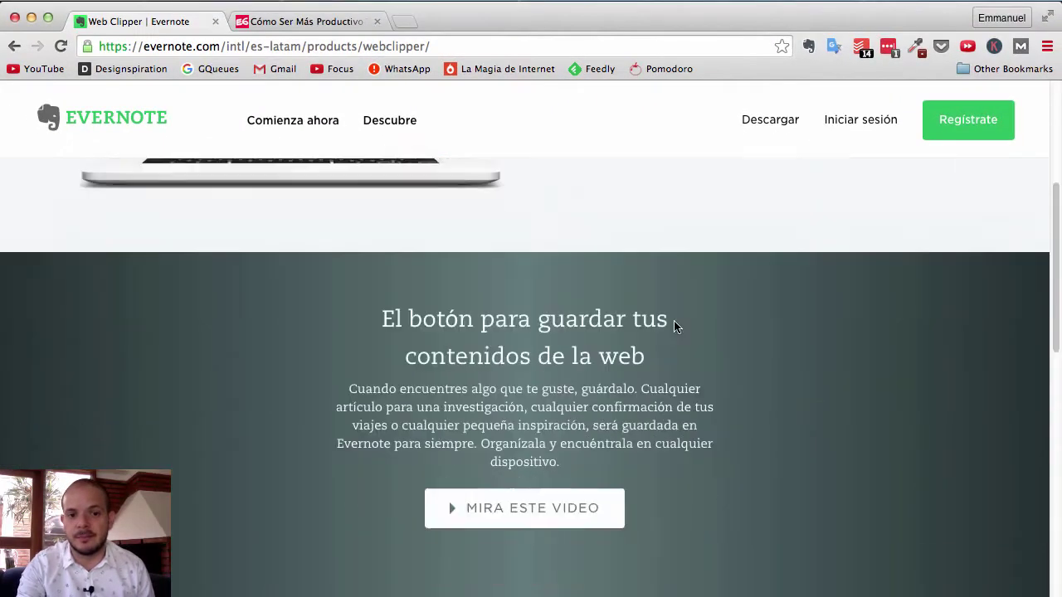
scroll(673, 326, down, 4)
scroll(673, 327, down, 5)
scroll(674, 326, down, 4)
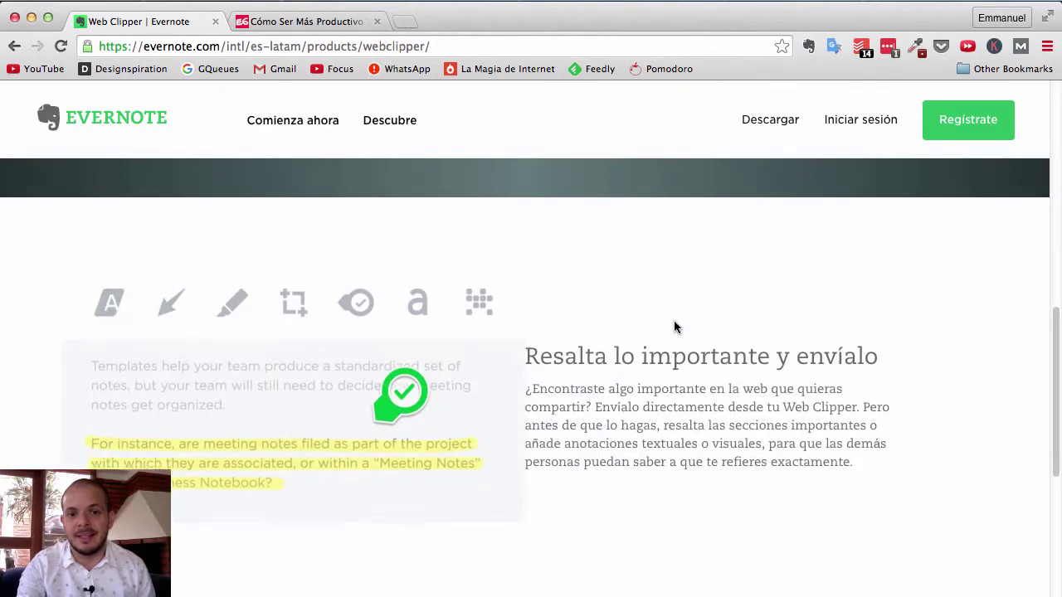
scroll(673, 327, down, 5)
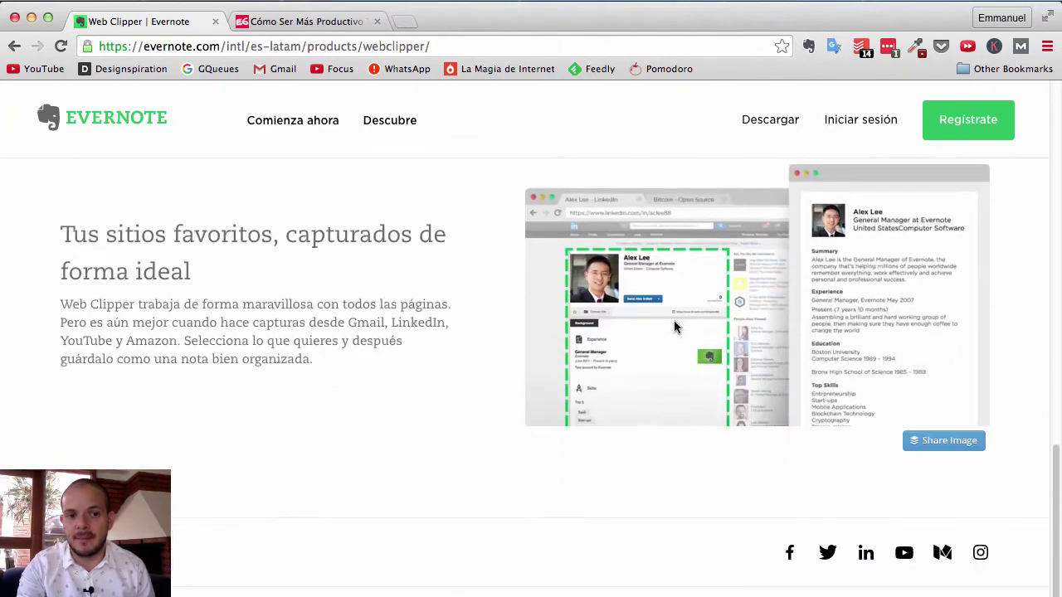
scroll(674, 327, down, 2)
scroll(673, 327, up, 10)
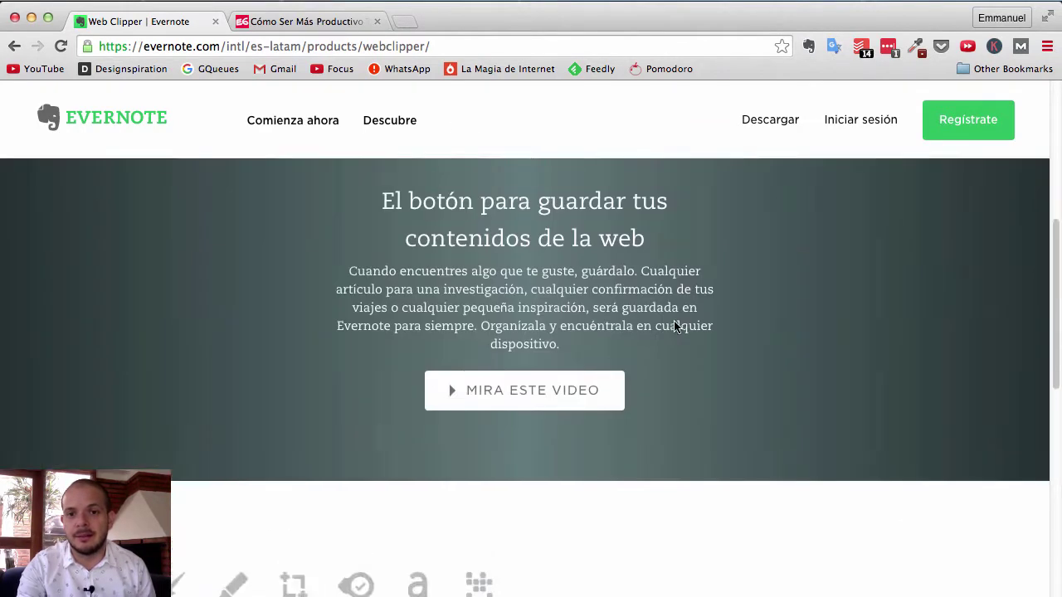
scroll(673, 327, up, 5)
scroll(673, 327, up, 5)
scroll(673, 327, up, 1)
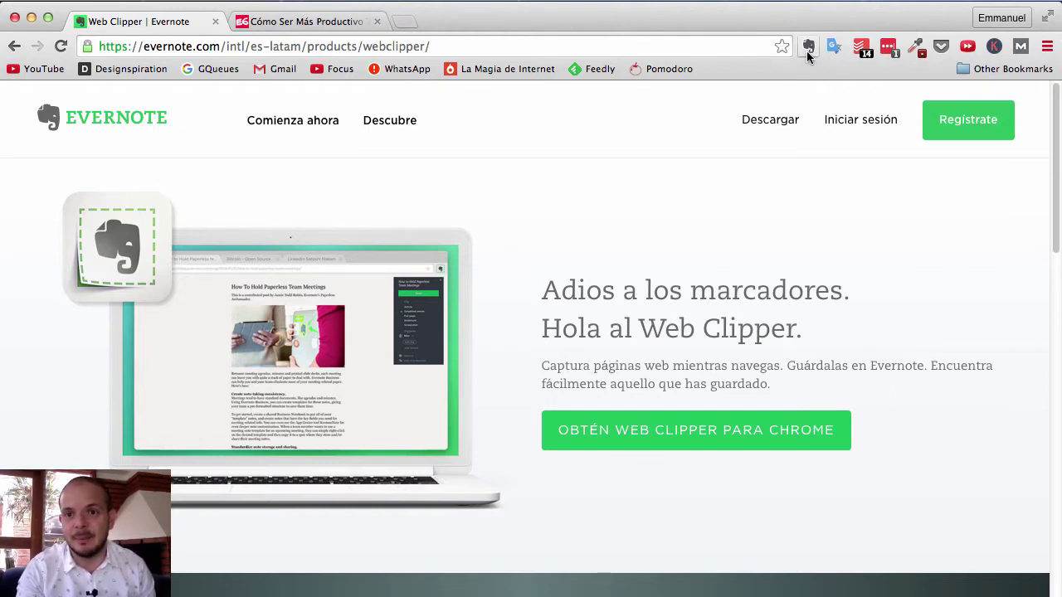
Switch to the 'Cómo Ser Más Productivo Trabajando en Tu Marca' blog post tab and skim it.
click(319, 26)
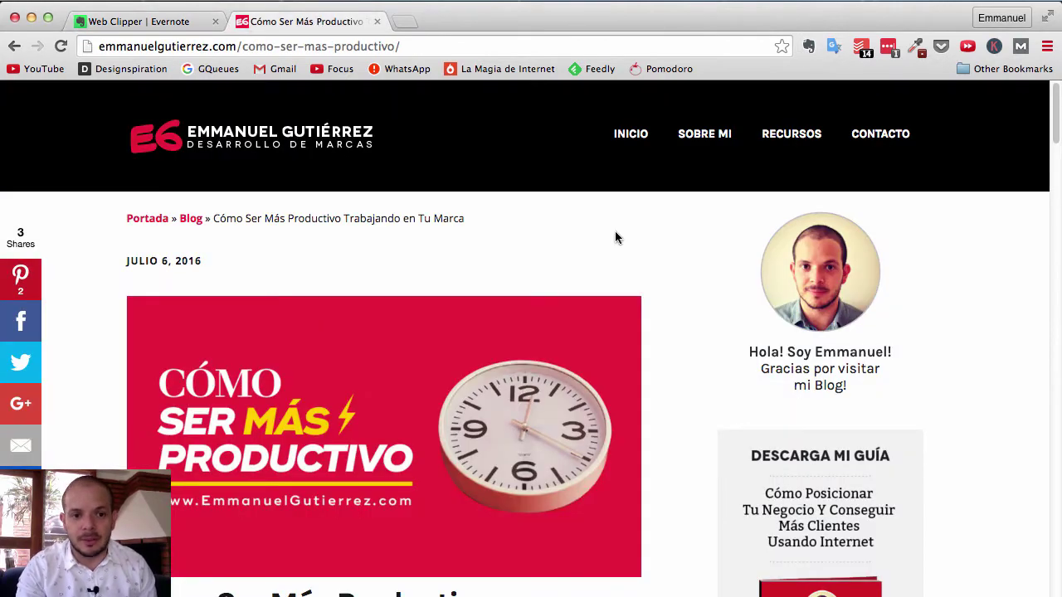
scroll(615, 238, down, 4)
scroll(614, 238, down, 5)
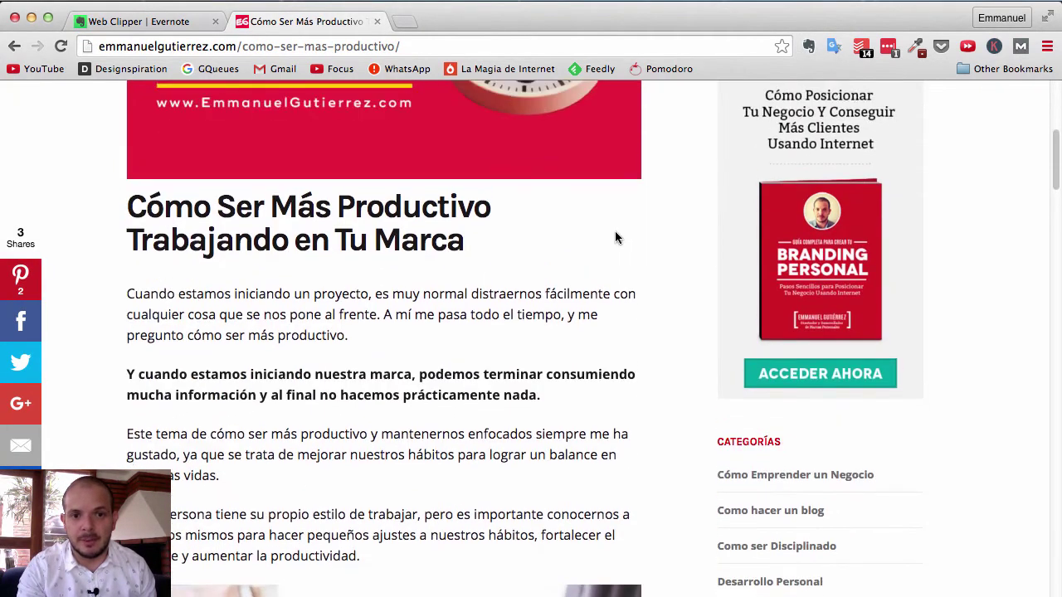
scroll(615, 238, up, 10)
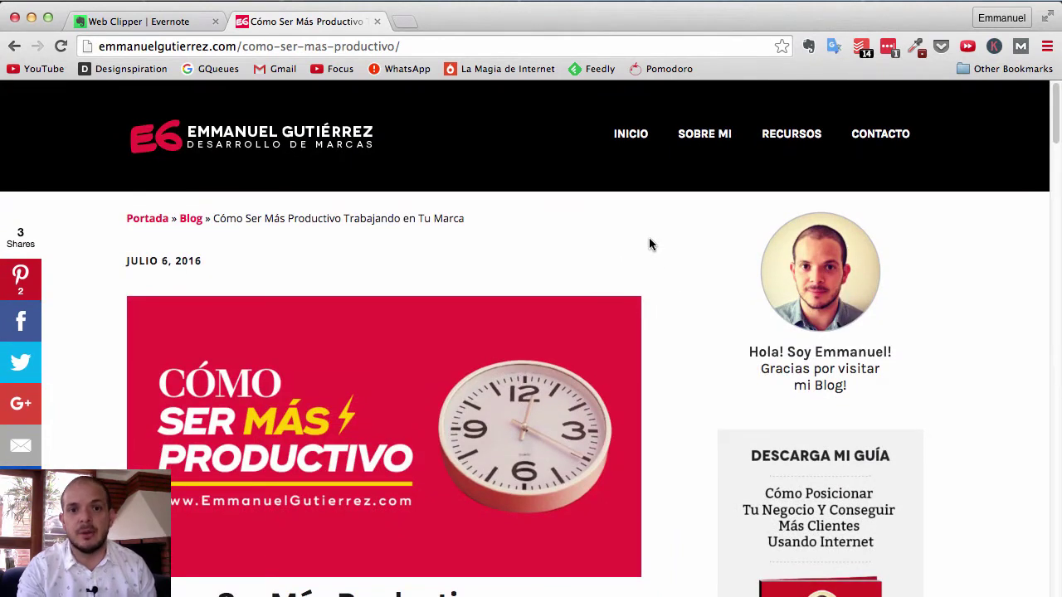
Launch Evernote Web Clipper on the blog post, previewing a Bookmark clip bound for INBOX.
click(809, 47)
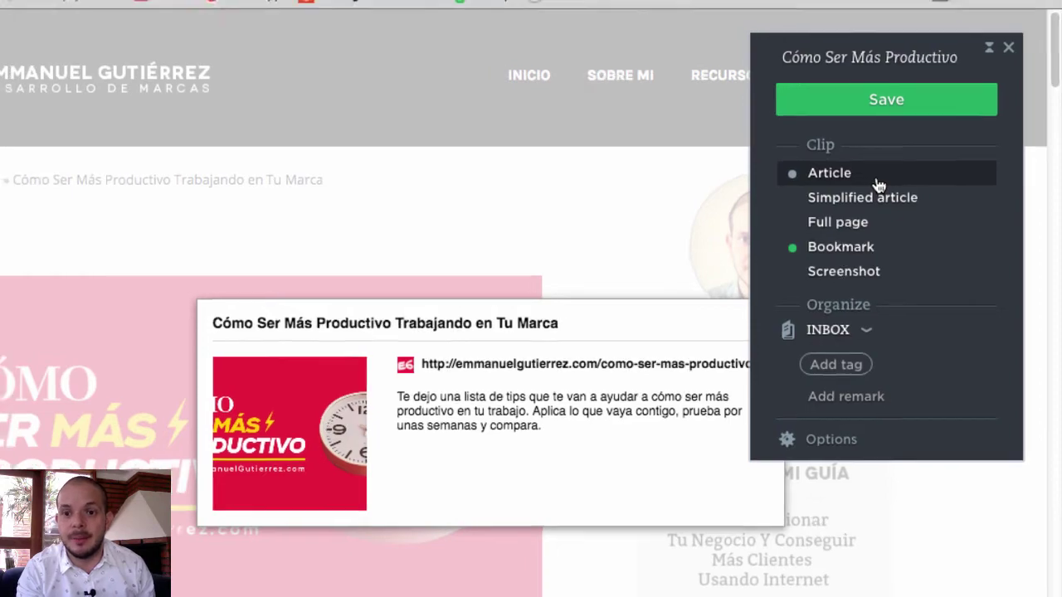
Switch the clip type from Bookmark to Article and review the captured content.
click(876, 183)
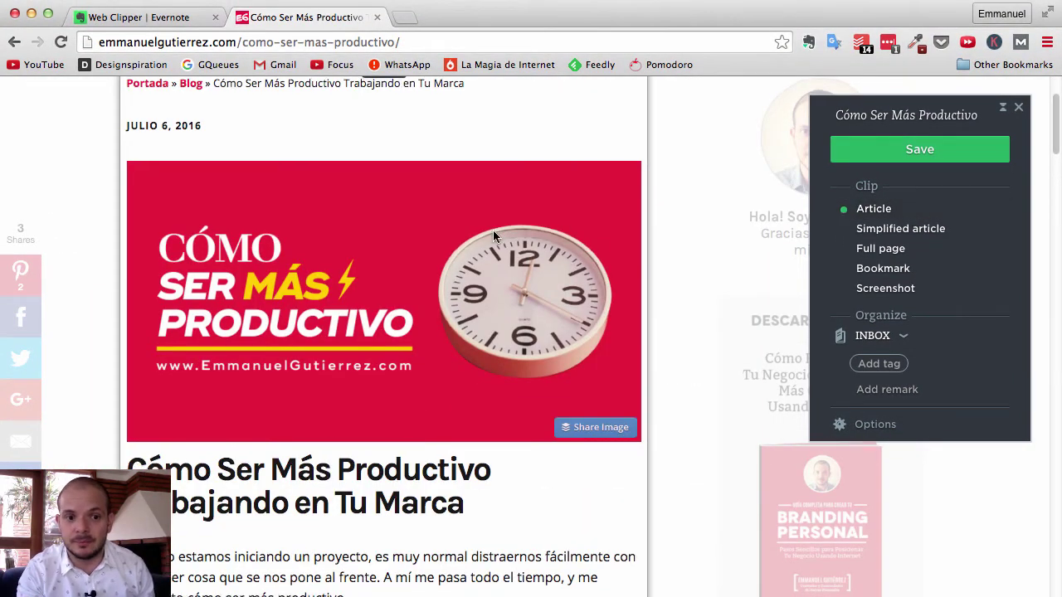
scroll(493, 236, down, 3)
scroll(493, 237, down, 3)
scroll(493, 237, down, 4)
scroll(493, 236, down, 2)
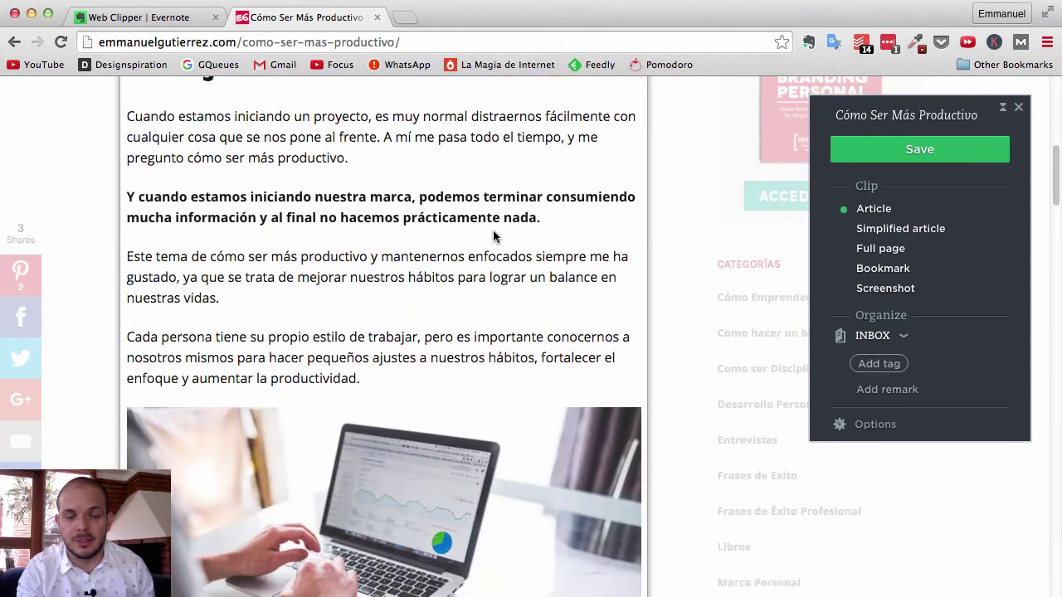
scroll(493, 237, down, 4)
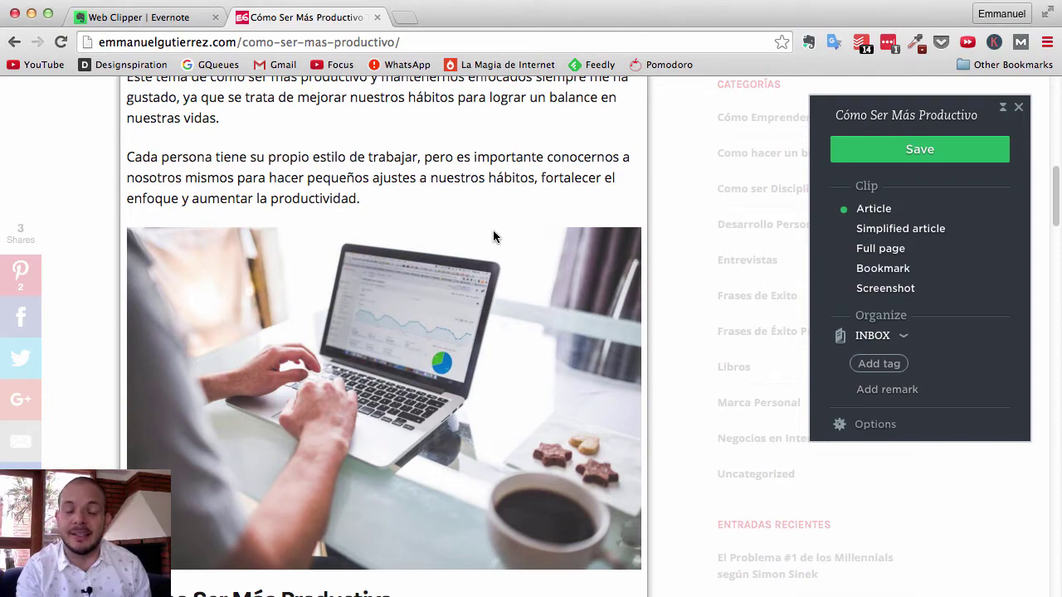
scroll(366, 298, down, 5)
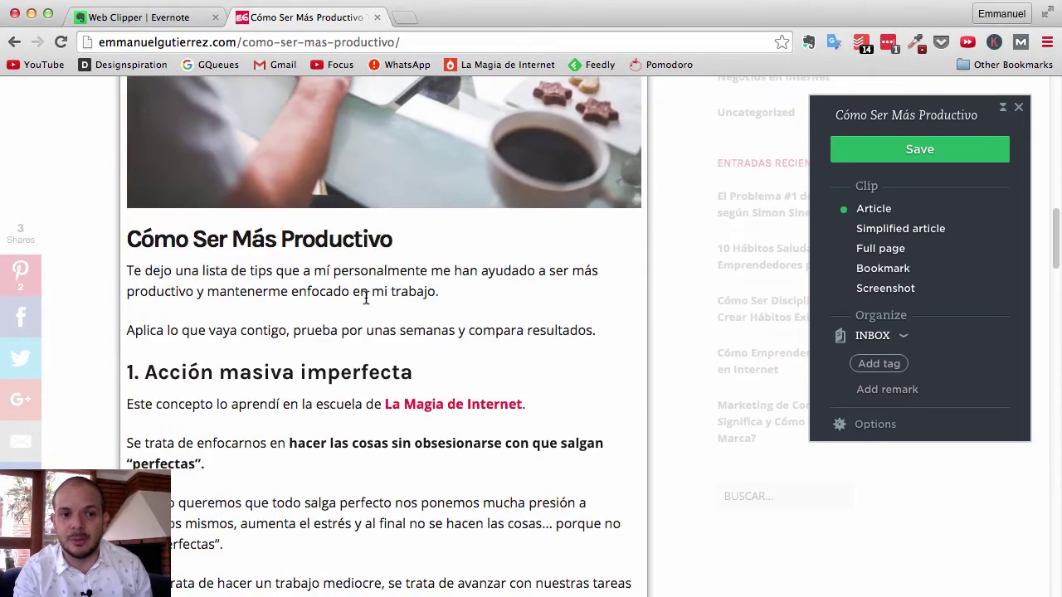
scroll(366, 299, down, 4)
scroll(366, 301, down, 3)
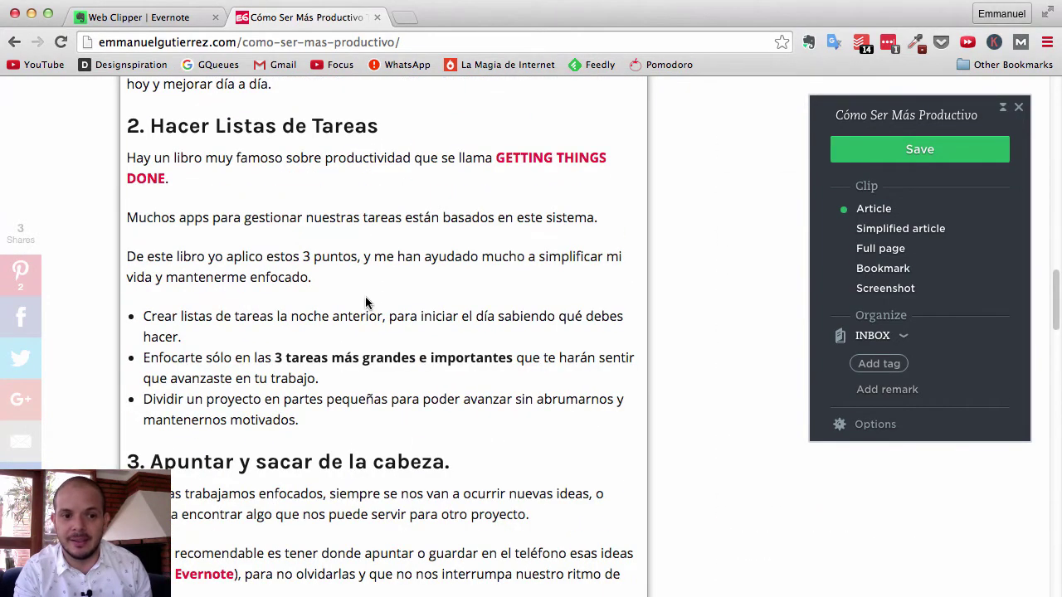
scroll(365, 298, down, 2)
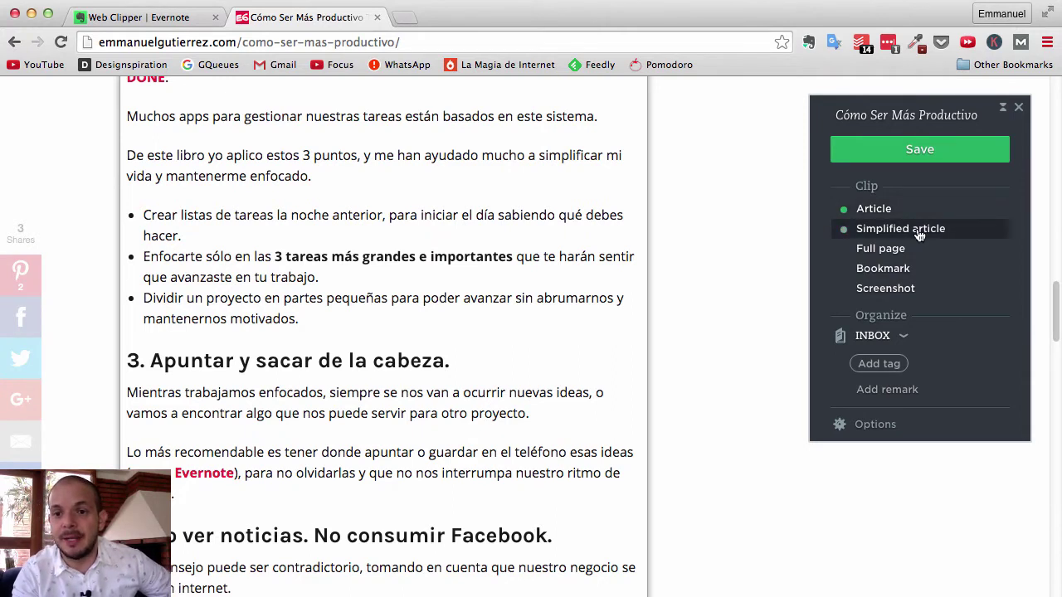
Change the clip type to Simplified article and review the uncluttered preview.
click(969, 235)
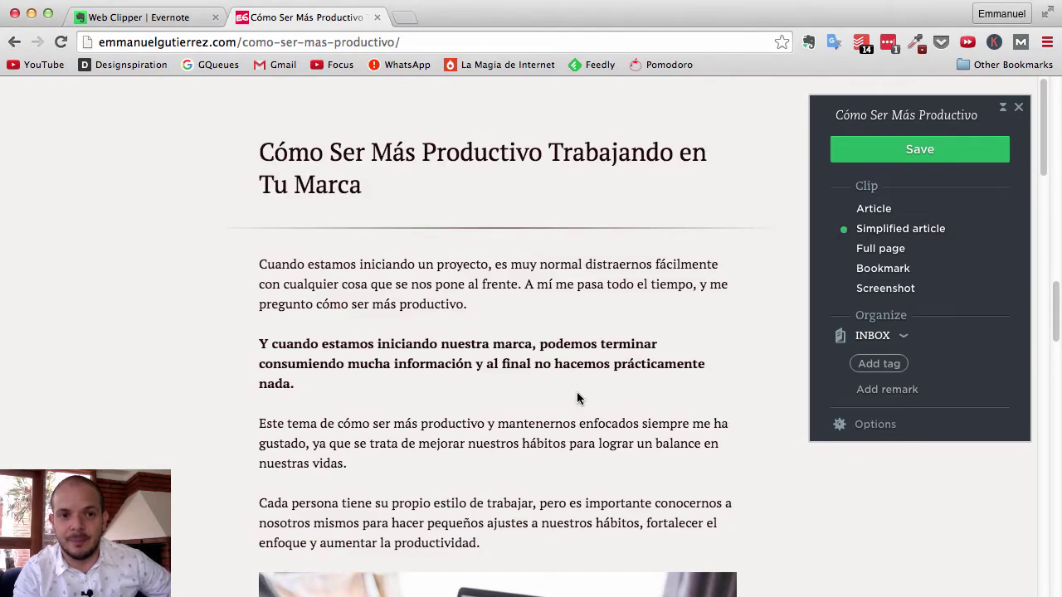
scroll(578, 399, down, 3)
scroll(578, 399, down, 5)
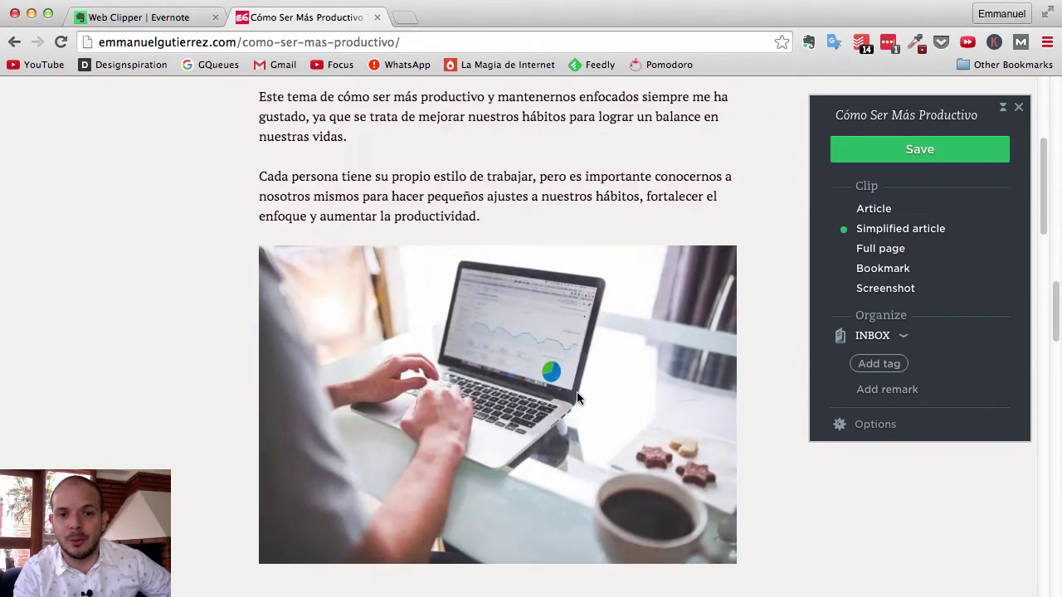
scroll(579, 399, down, 3)
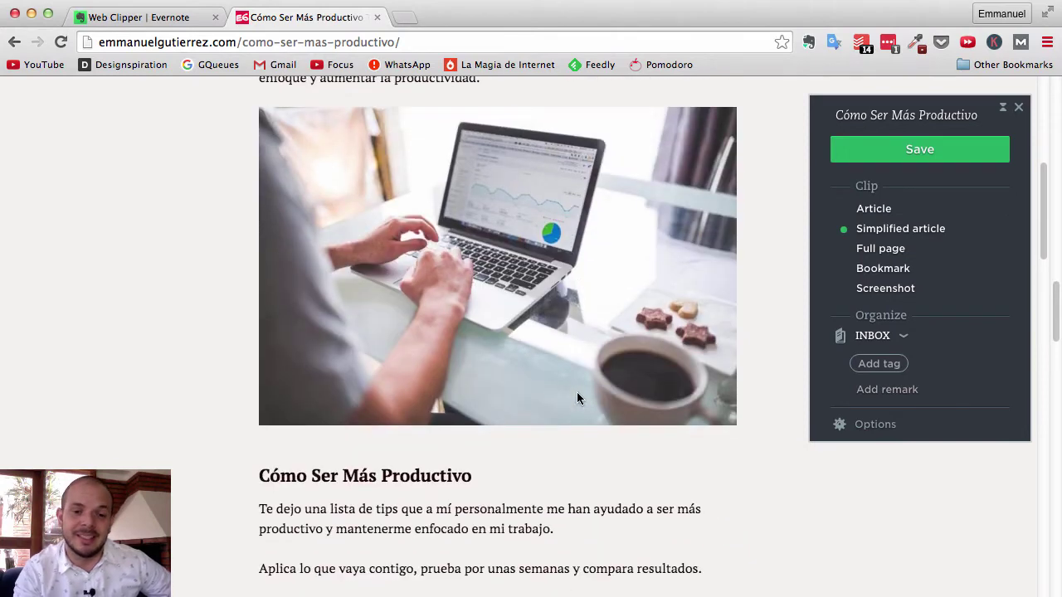
scroll(578, 399, down, 5)
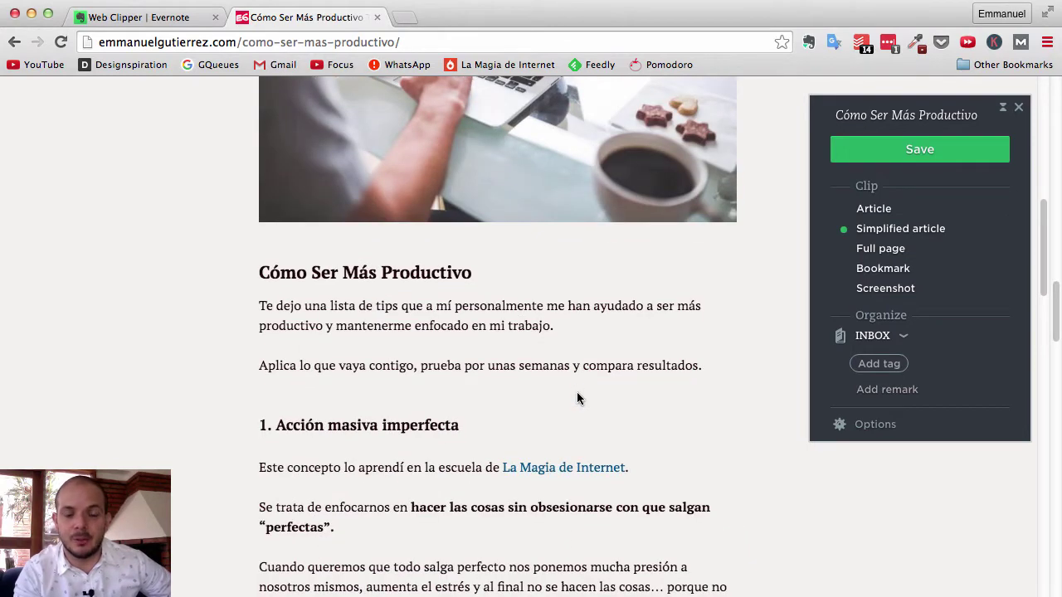
scroll(578, 393, down, 6)
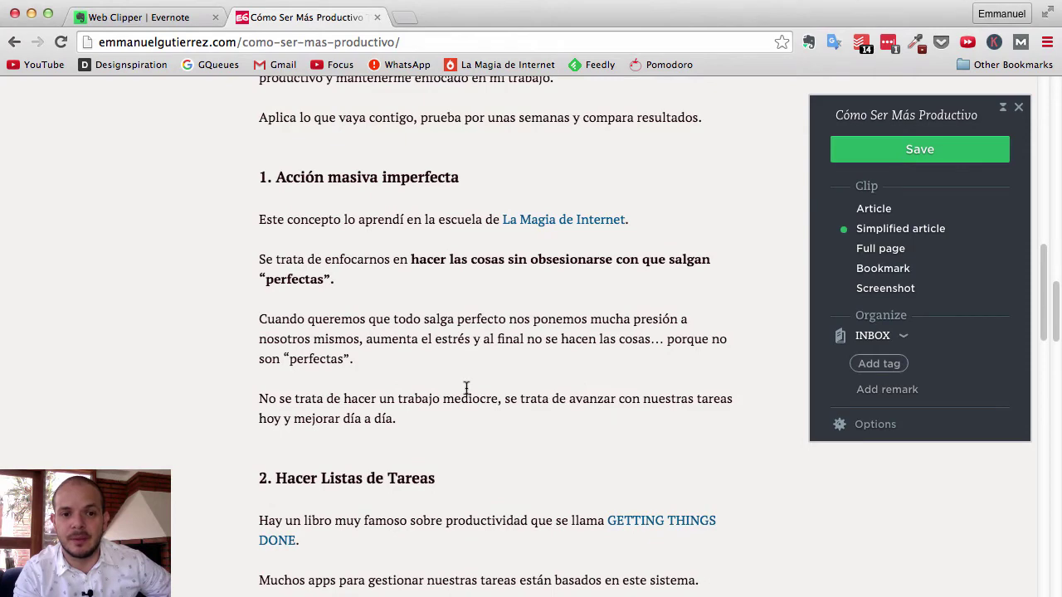
scroll(466, 388, down, 2)
scroll(466, 392, down, 4)
scroll(466, 392, down, 2)
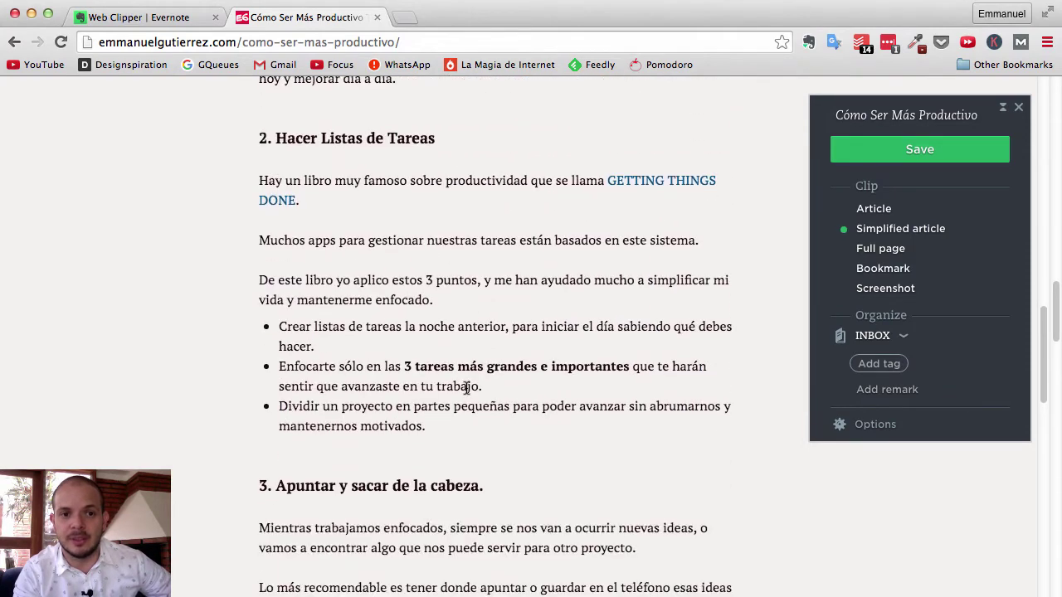
scroll(466, 388, down, 3)
scroll(466, 388, down, 2)
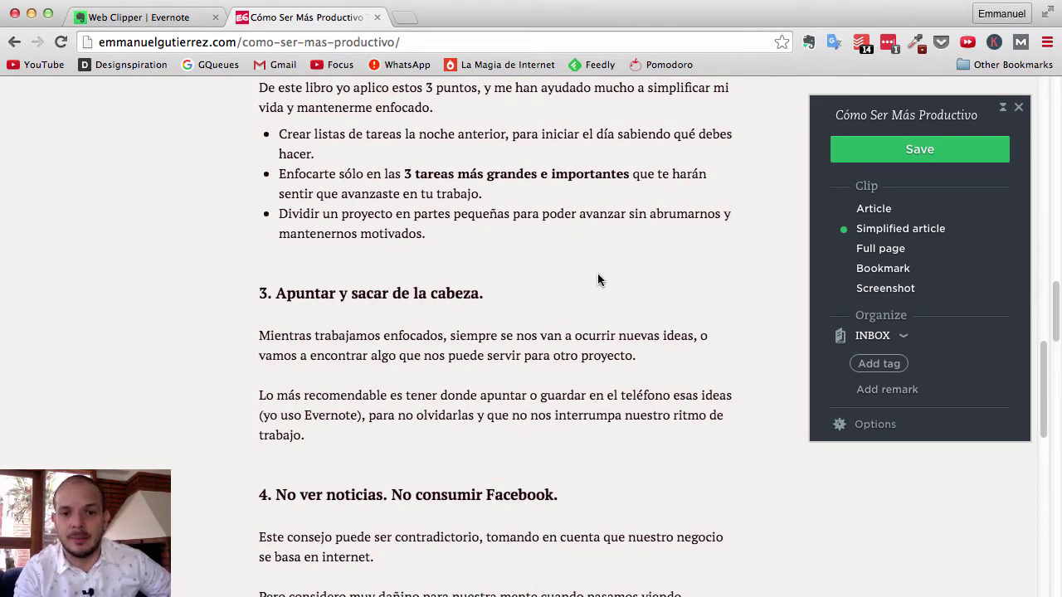
scroll(597, 280, down, 1)
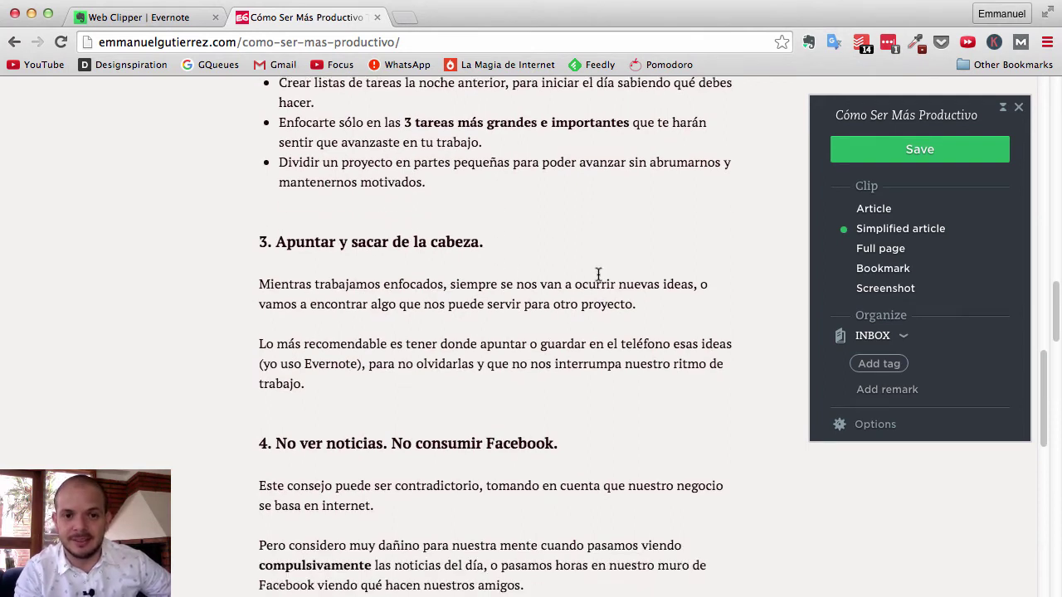
scroll(597, 274, down, 5)
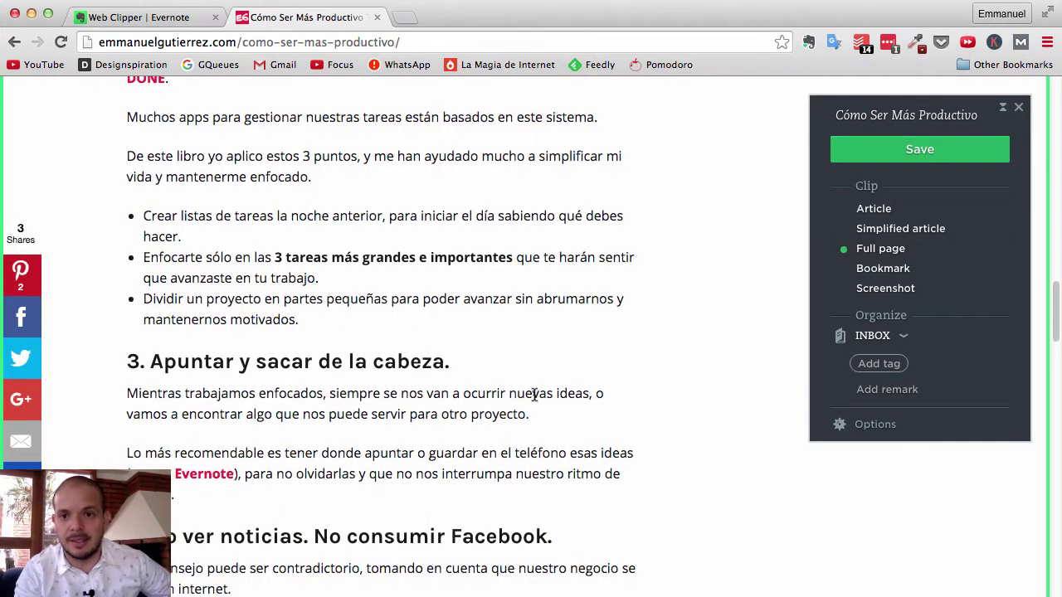
scroll(534, 399, up, 10)
scroll(535, 395, up, 5)
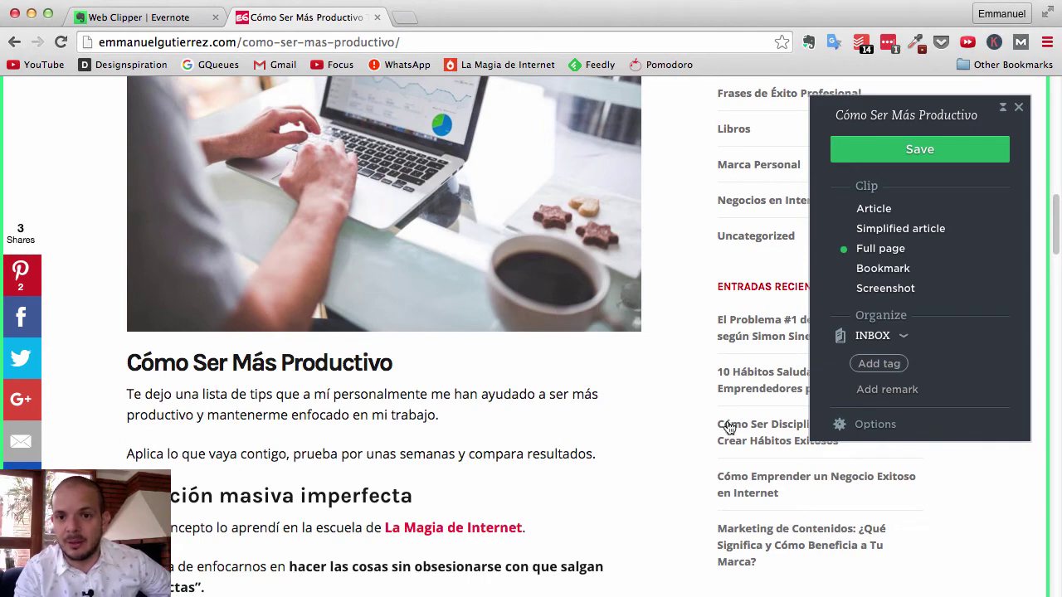
scroll(737, 427, up, 3)
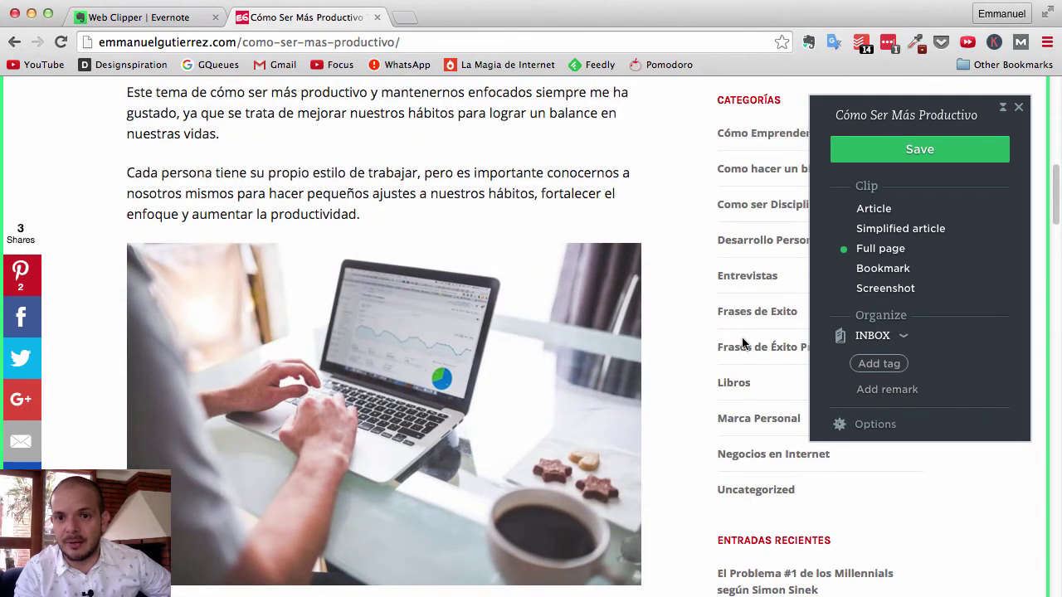
scroll(743, 336, up, 5)
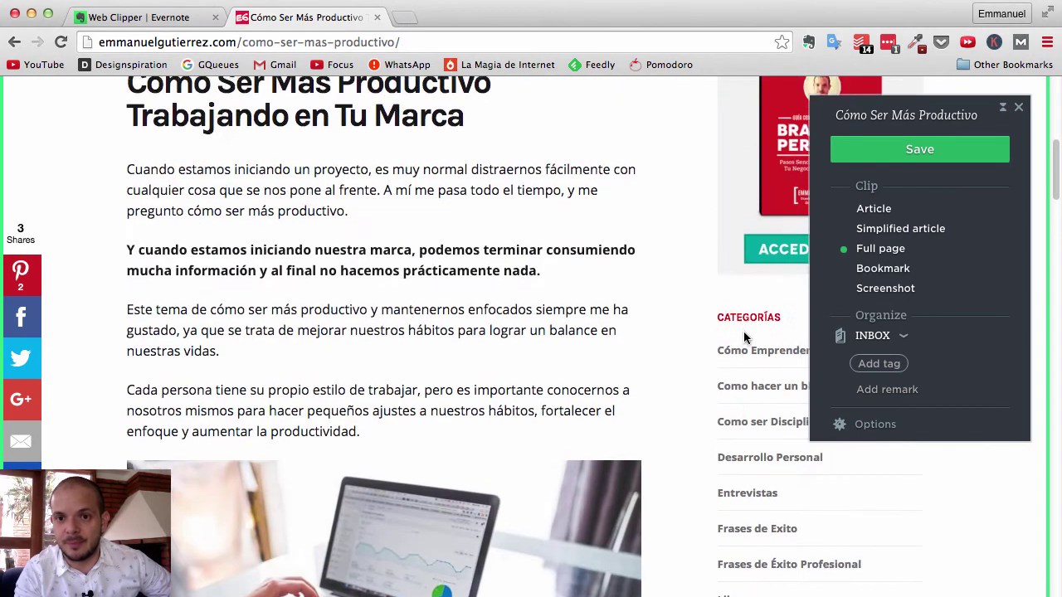
scroll(742, 334, down, 5)
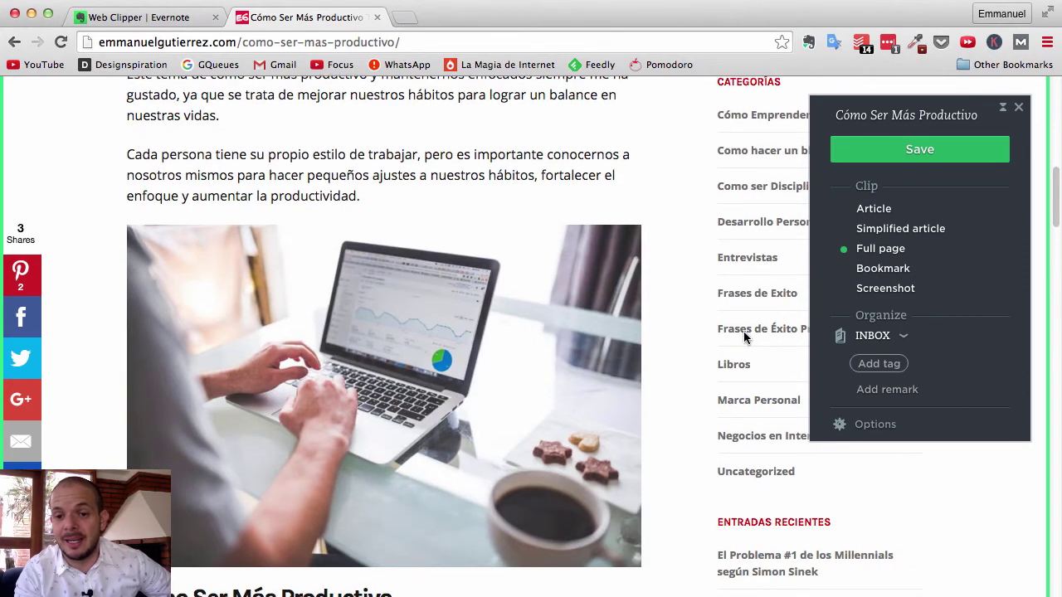
scroll(744, 336, down, 5)
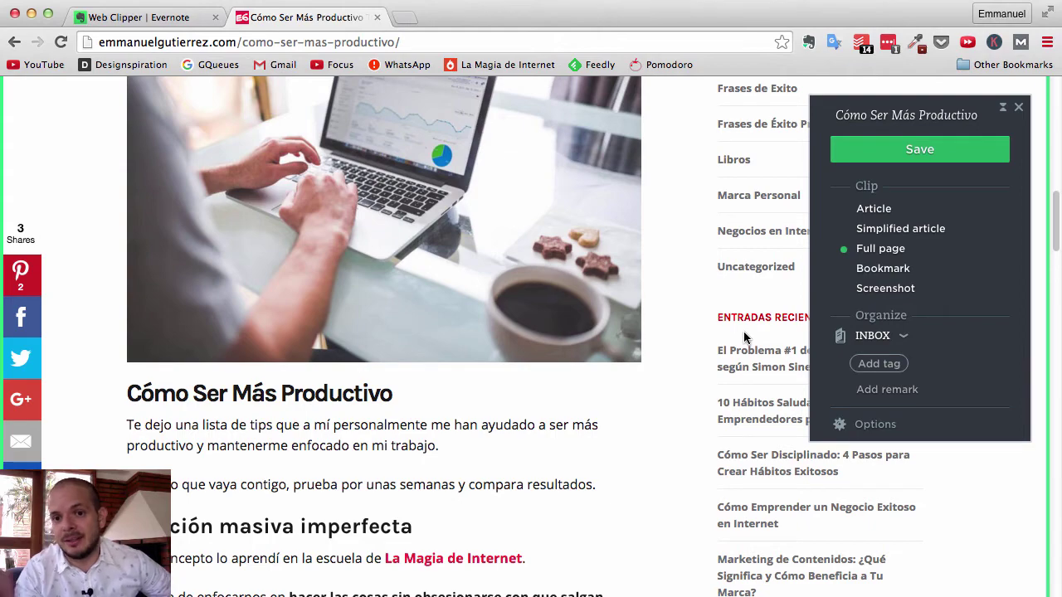
scroll(744, 336, up, 5)
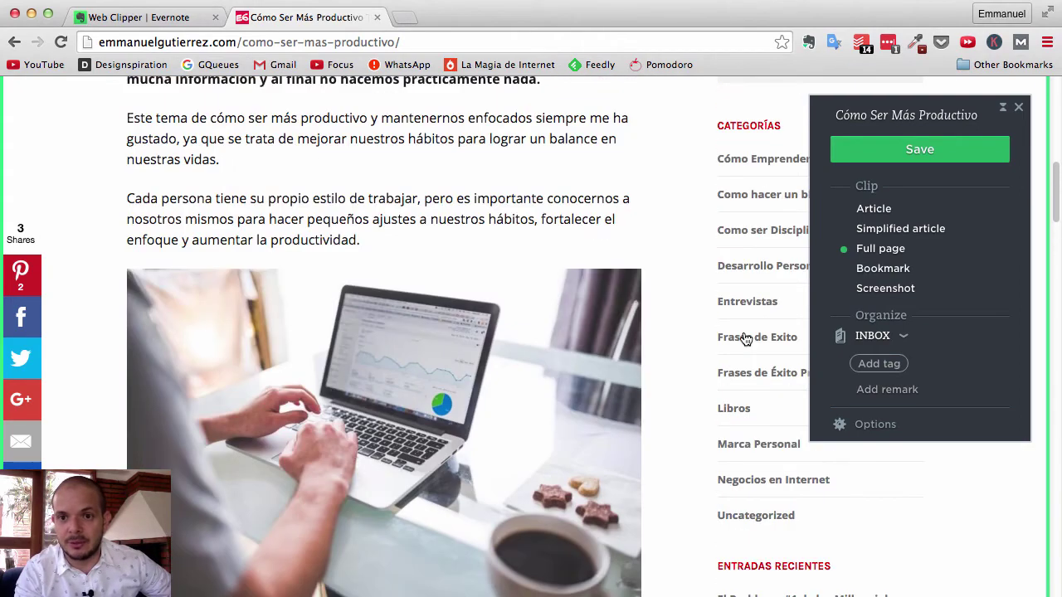
scroll(744, 337, up, 1)
scroll(744, 338, up, 4)
scroll(744, 337, up, 5)
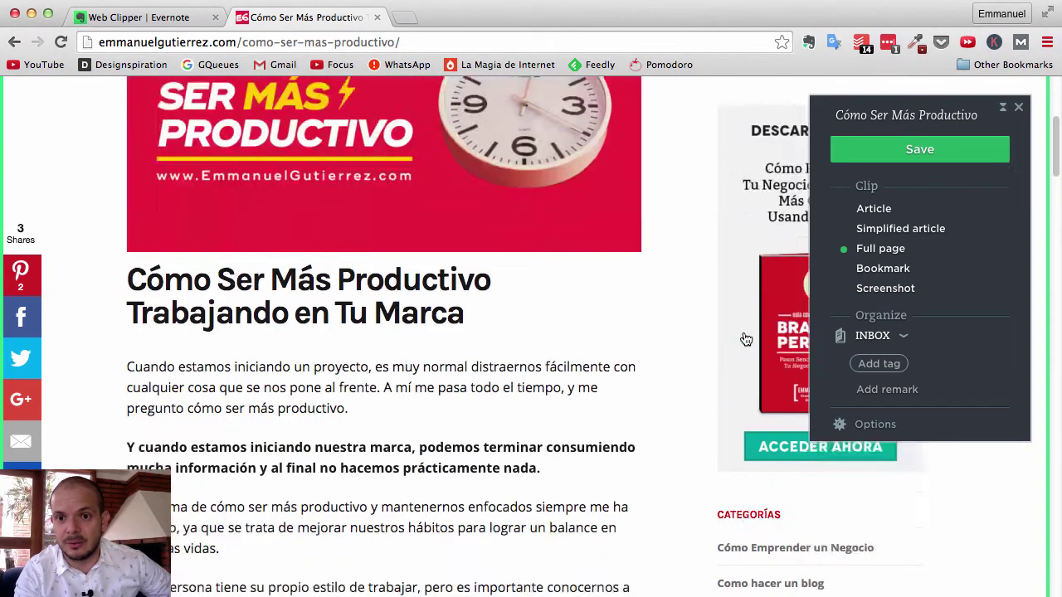
scroll(744, 338, up, 3)
scroll(744, 338, up, 3)
scroll(743, 337, up, 1)
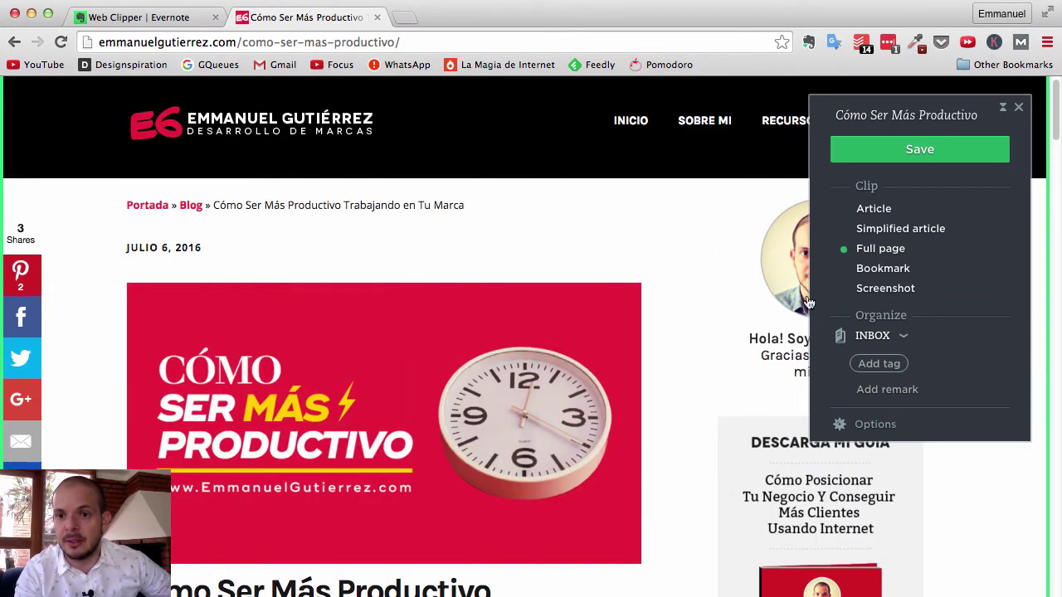
Capture a screenshot of the article from the header down to the featured image.
click(885, 289)
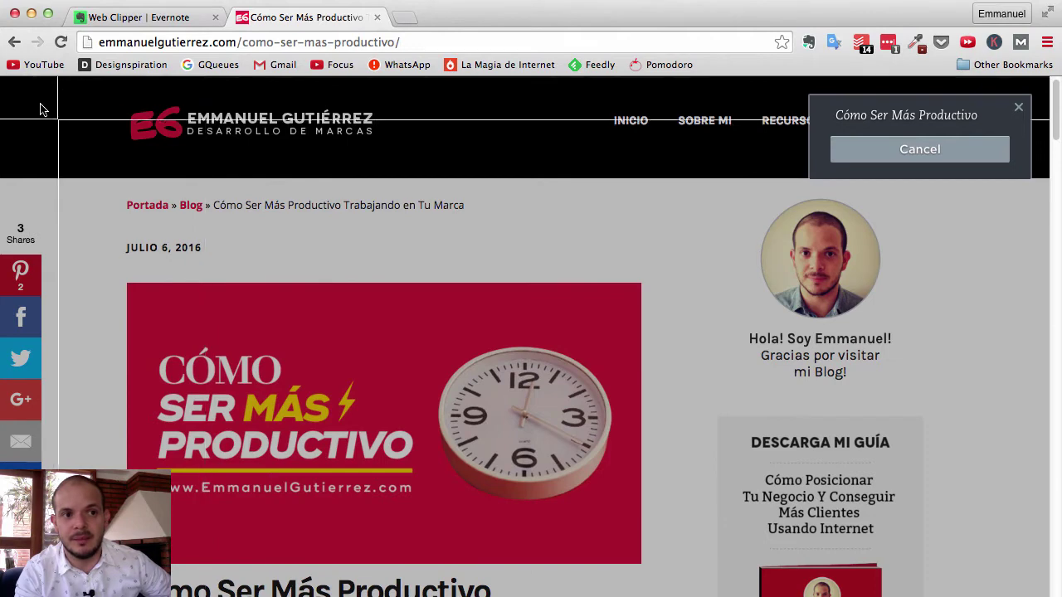
drag(41, 105, 693, 505)
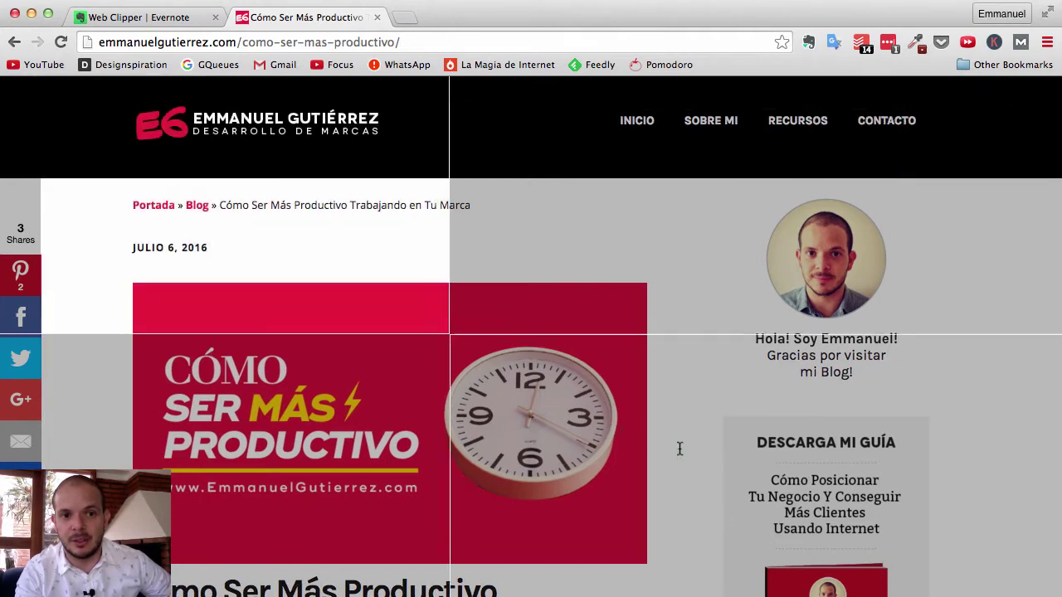
drag(679, 575, 679, 585)
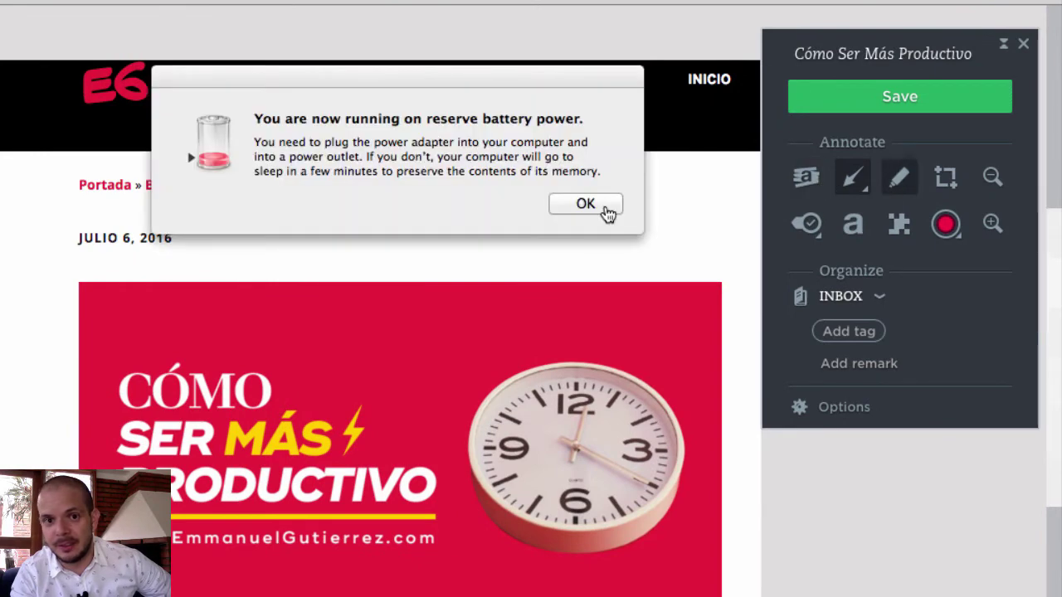
Dismiss the low-battery warning and draw a pink arrow pointing at the breadcrumb title.
click(589, 209)
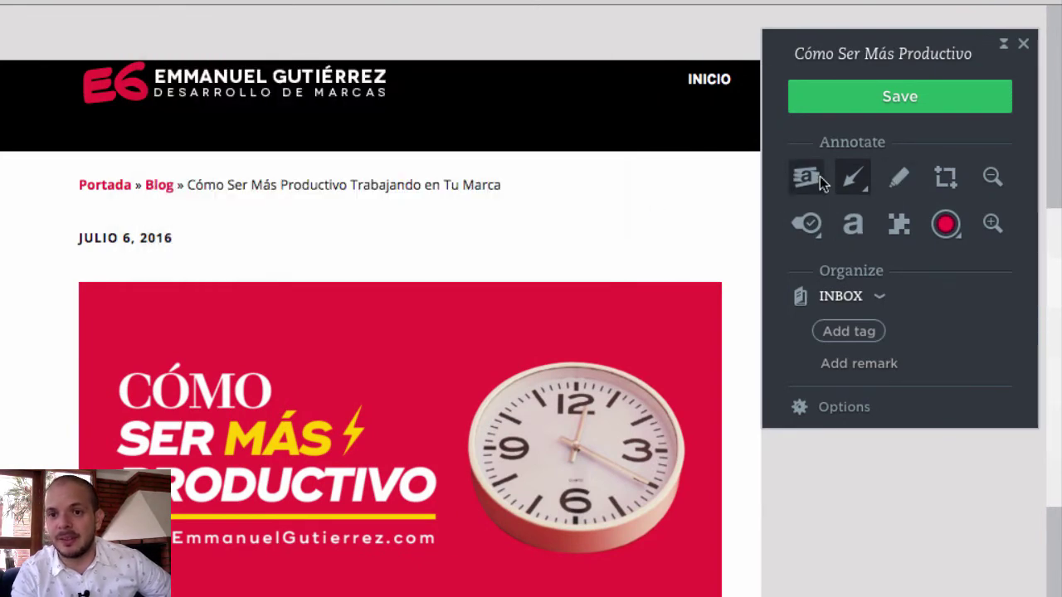
click(899, 177)
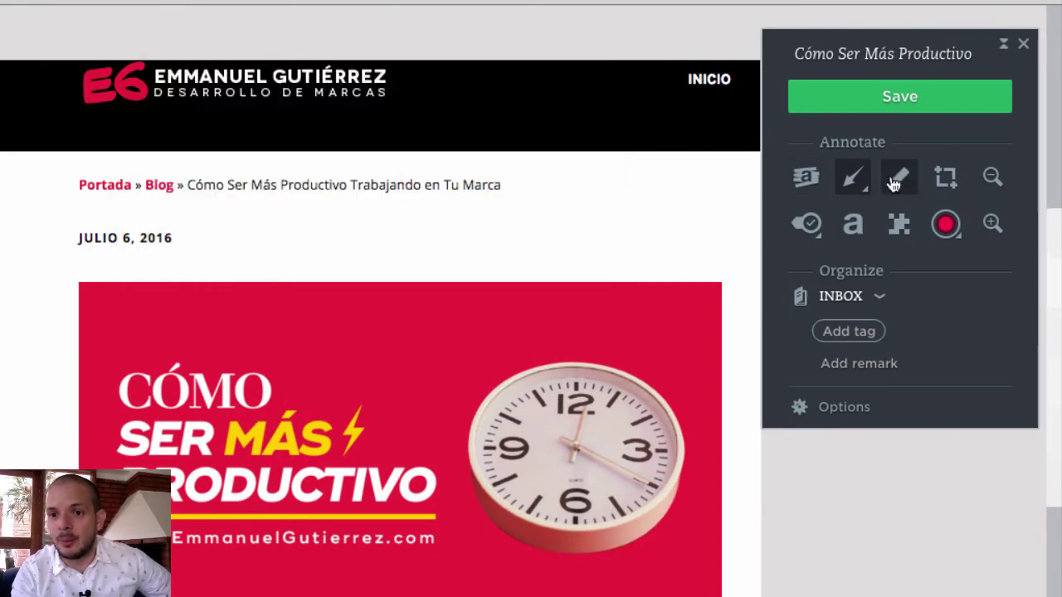
click(849, 181)
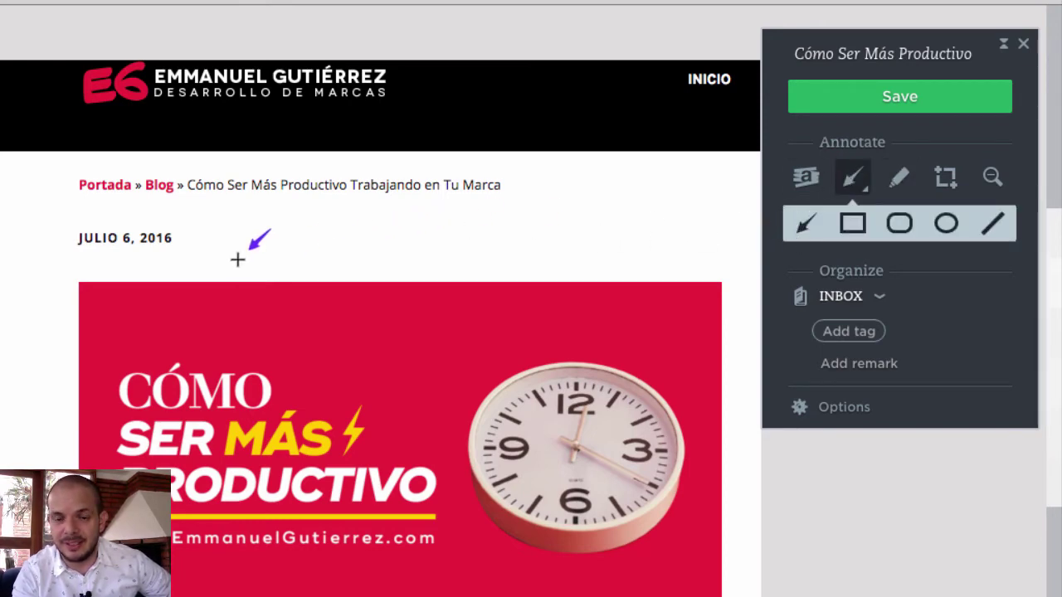
drag(240, 259, 527, 199)
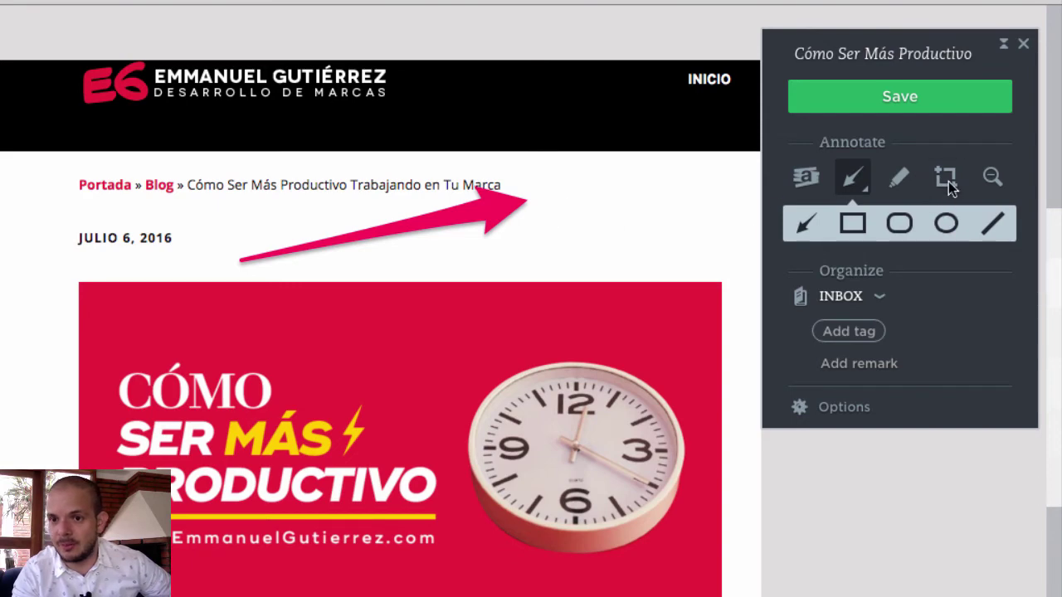
click(905, 187)
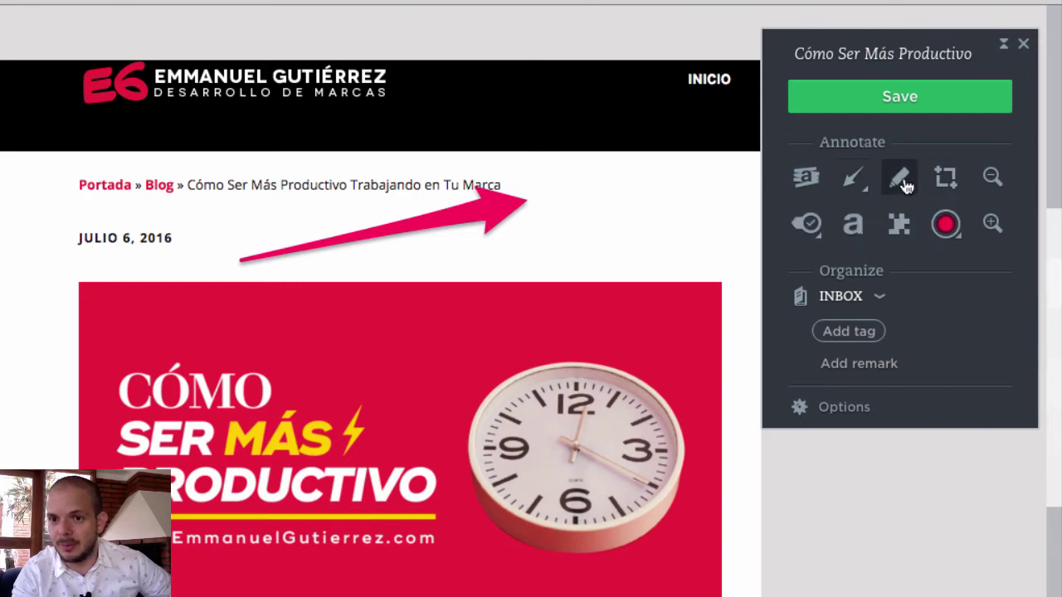
Add the pink text label 'escribir sobre la nota' below the arrow.
click(854, 223)
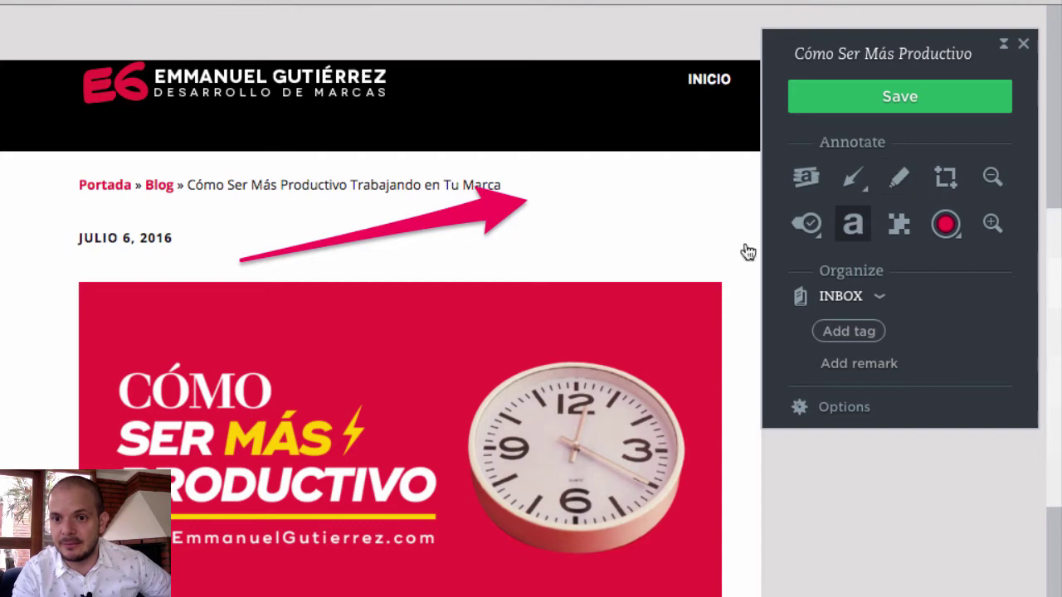
click(565, 267)
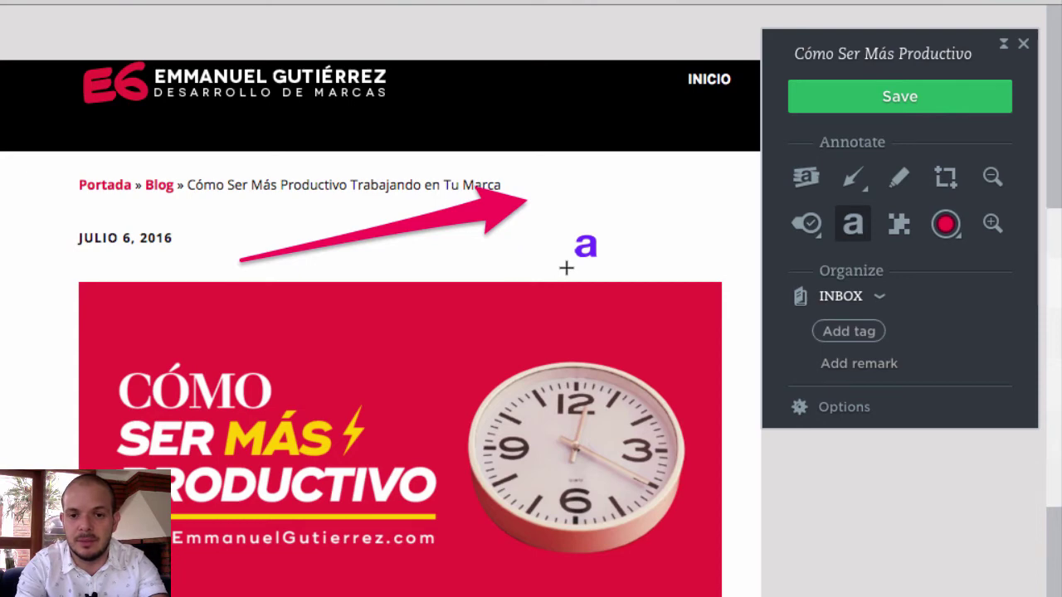
text(escribi)
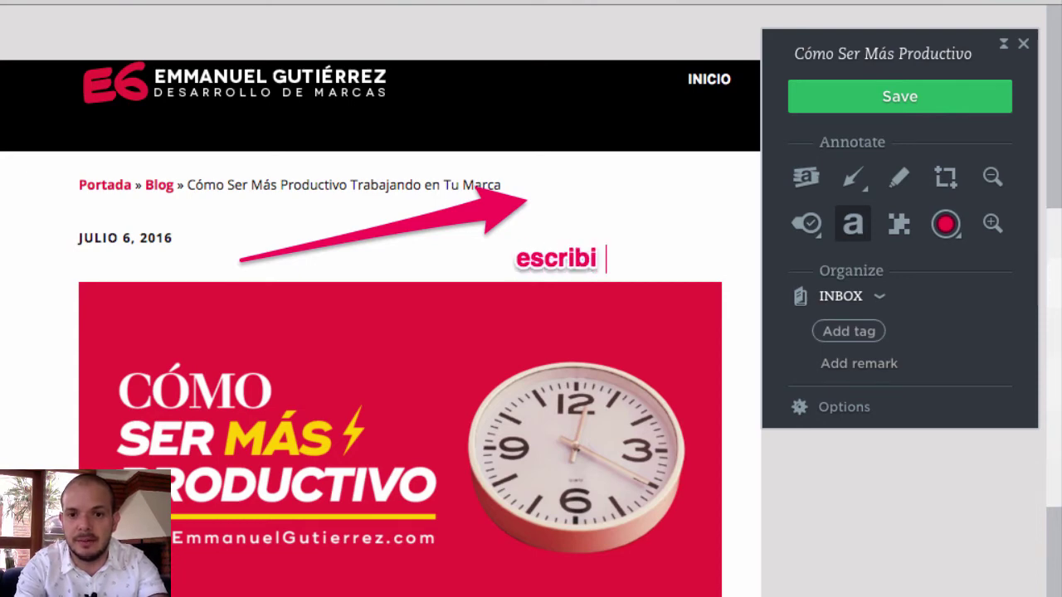
text(r sobre )
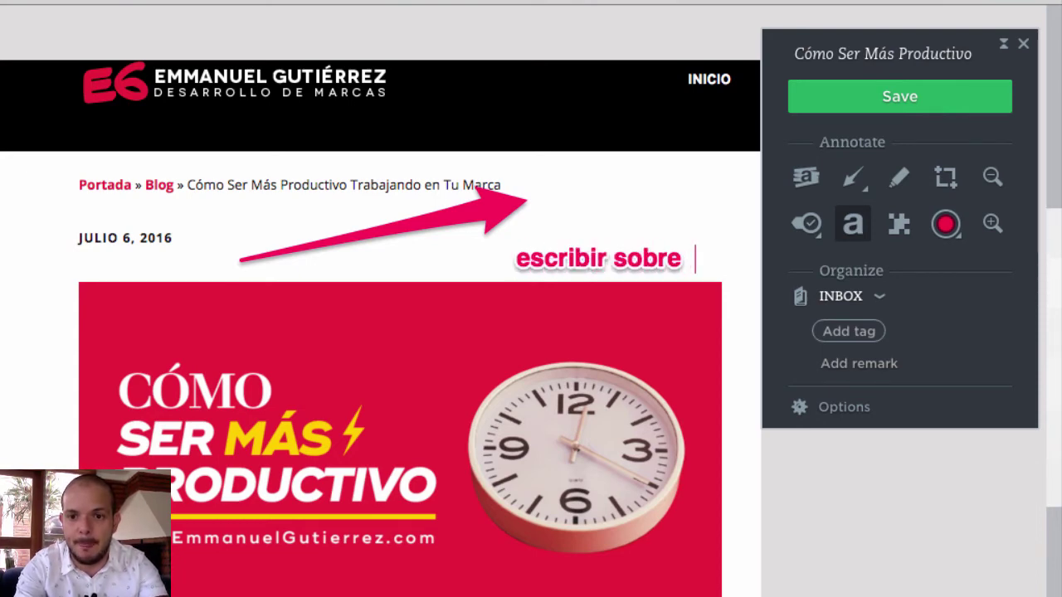
text(la nota)
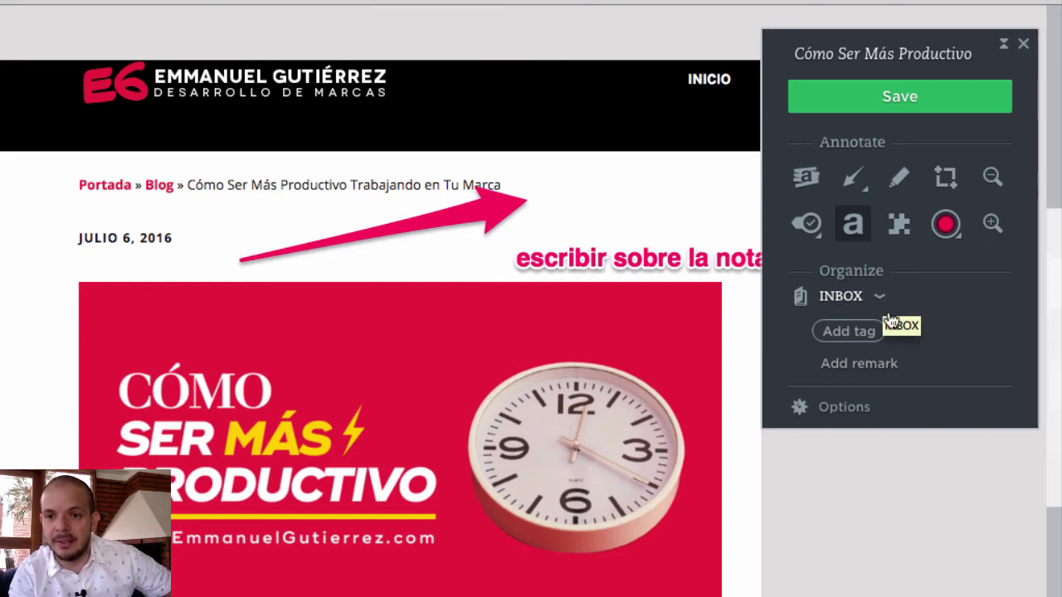
Browse the notebook list and keep INBOX as the clip's notebook.
click(879, 304)
scroll(872, 407, down, 3)
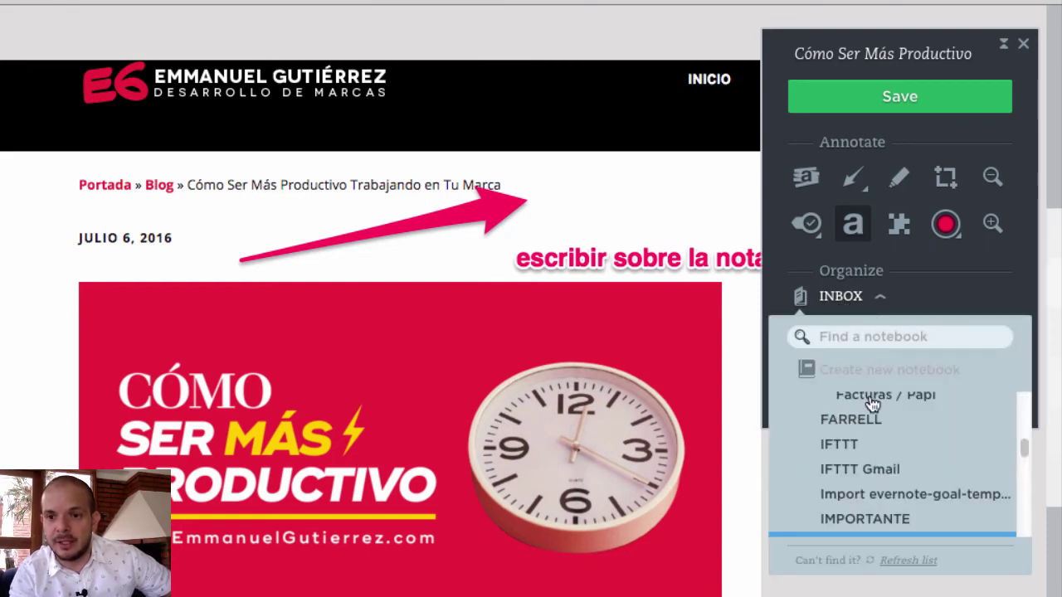
scroll(871, 407, down, 5)
scroll(872, 415, down, 3)
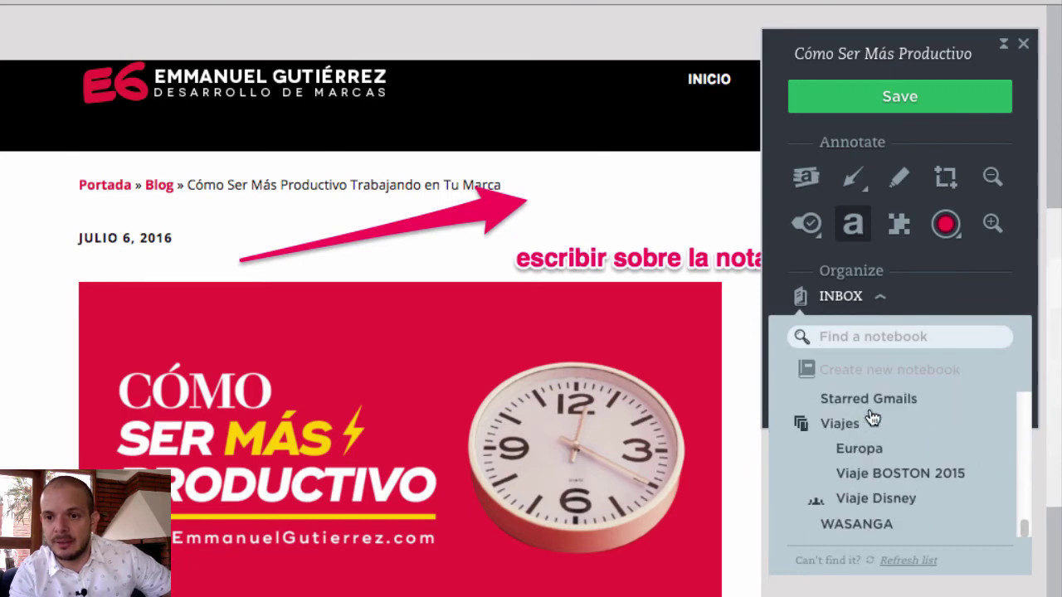
scroll(872, 417, up, 4)
scroll(879, 419, up, 3)
scroll(879, 473, up, 3)
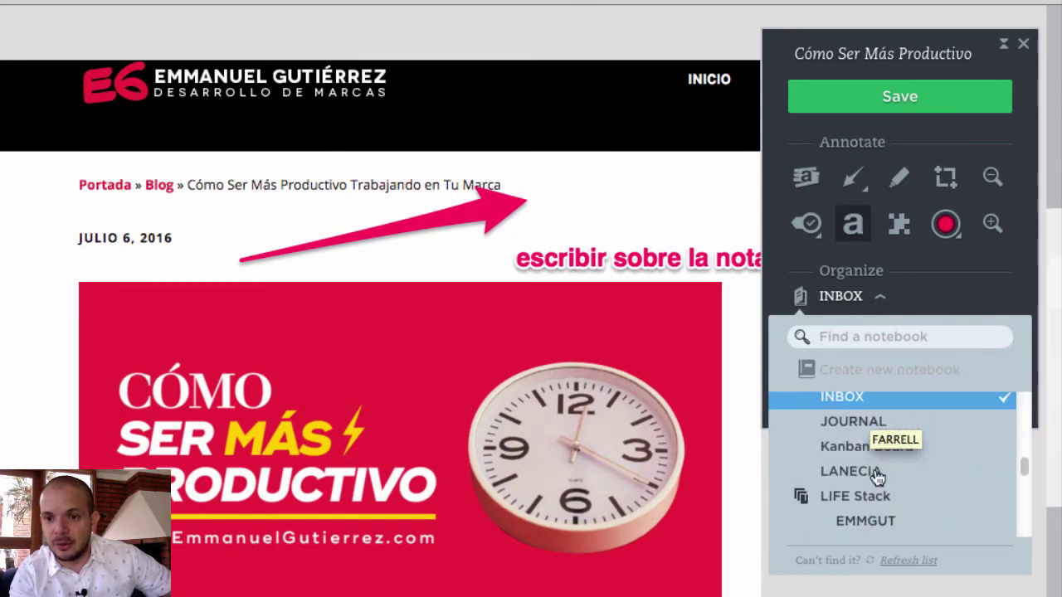
scroll(878, 477, up, 2)
scroll(877, 477, up, 4)
scroll(877, 479, up, 5)
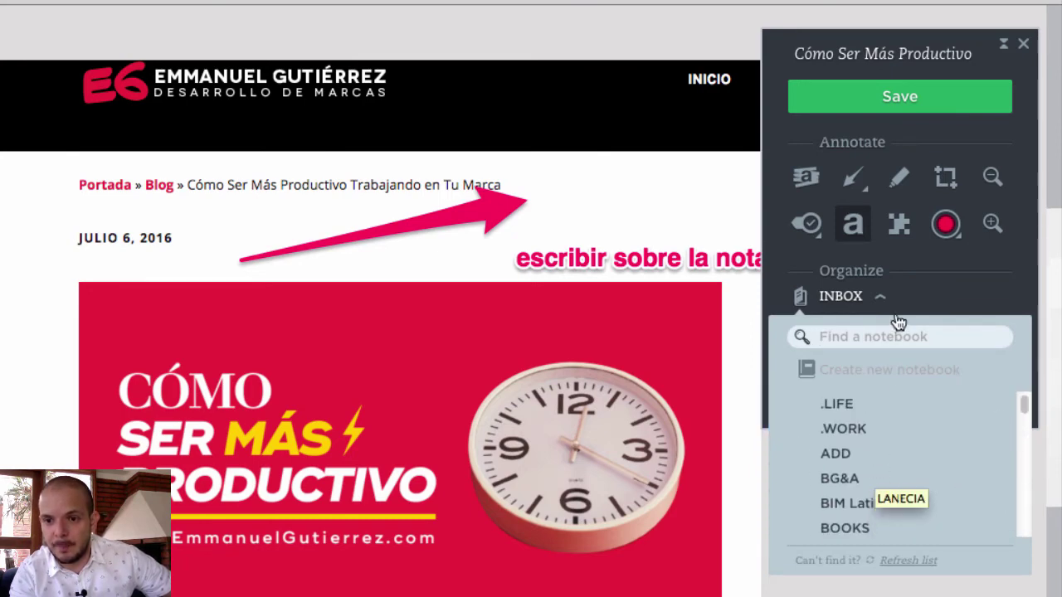
click(881, 296)
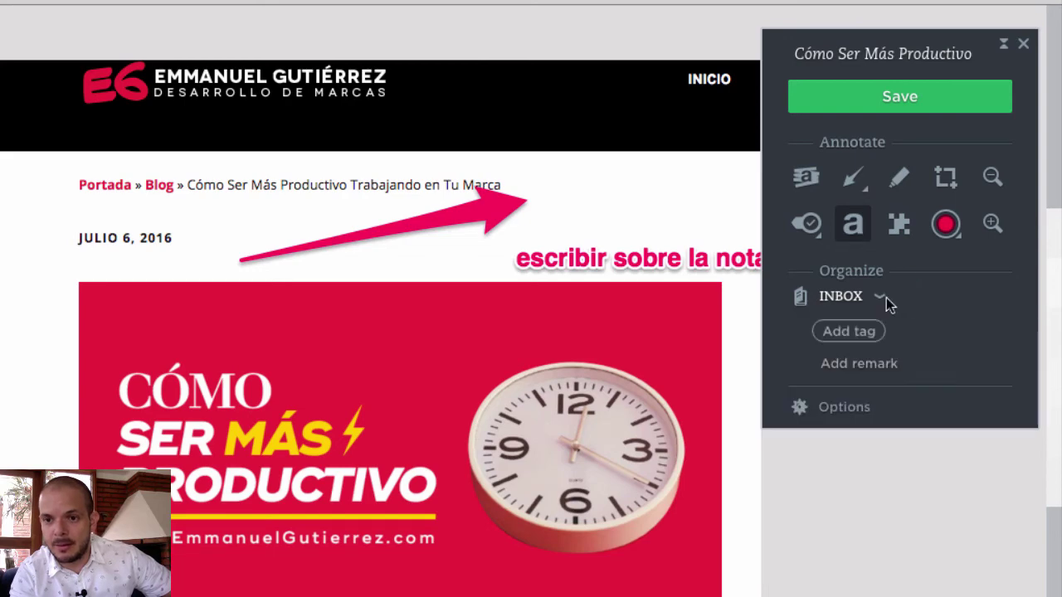
Tag the clip 'branding personal', picked from the suggestions for 'bra'.
click(853, 338)
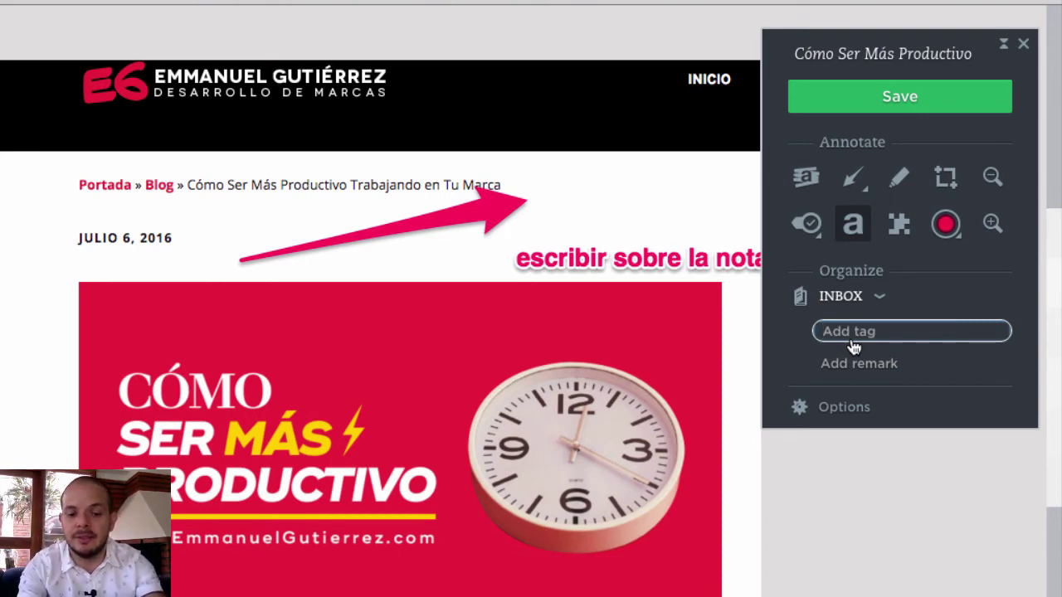
text(bra)
key(Down)
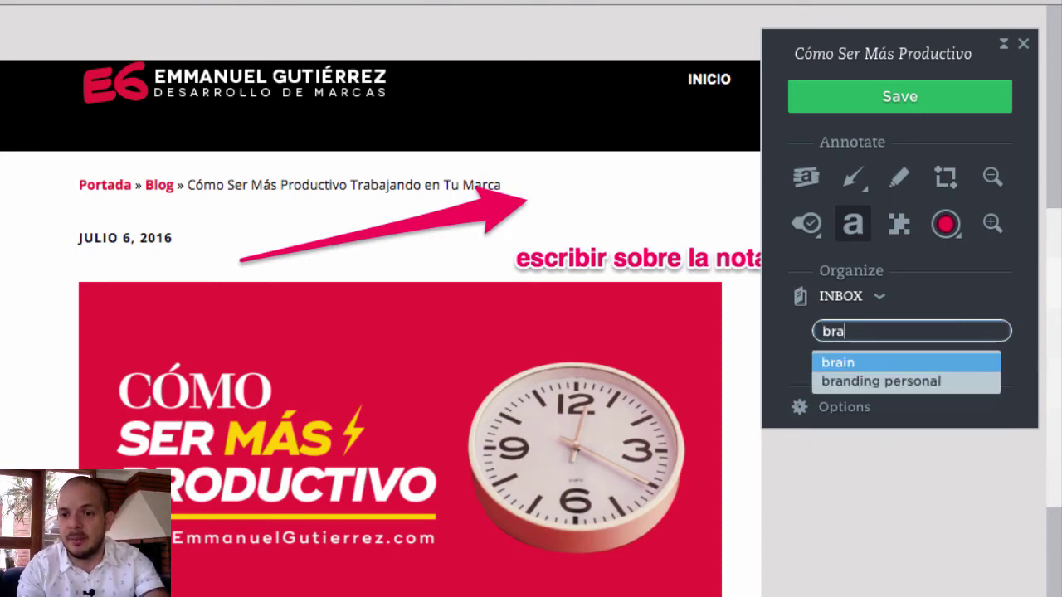
key(Down)
key(Return)
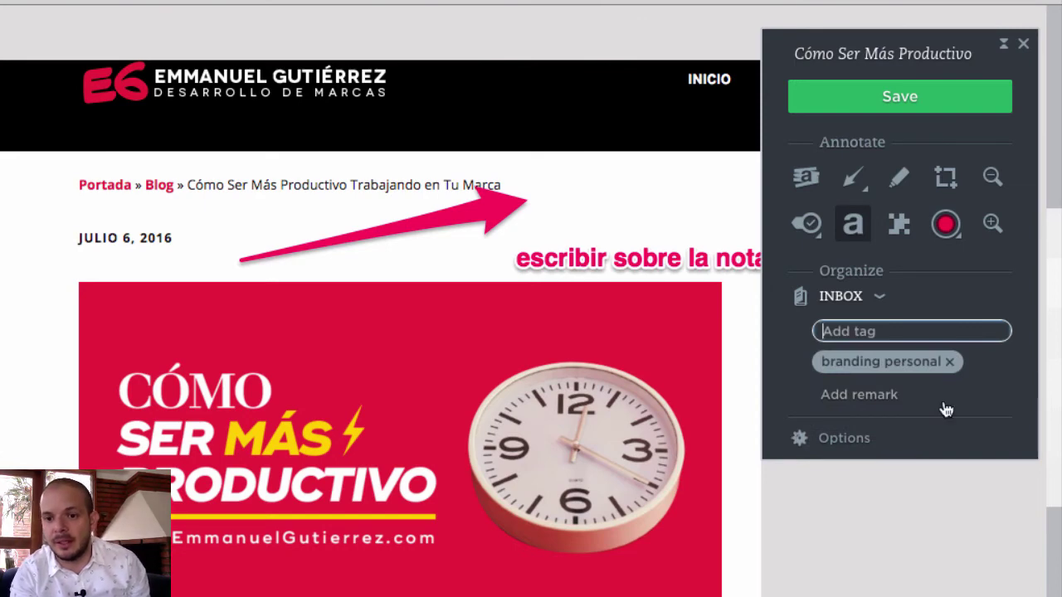
Save the annotated screenshot clip to Evernote.
click(861, 112)
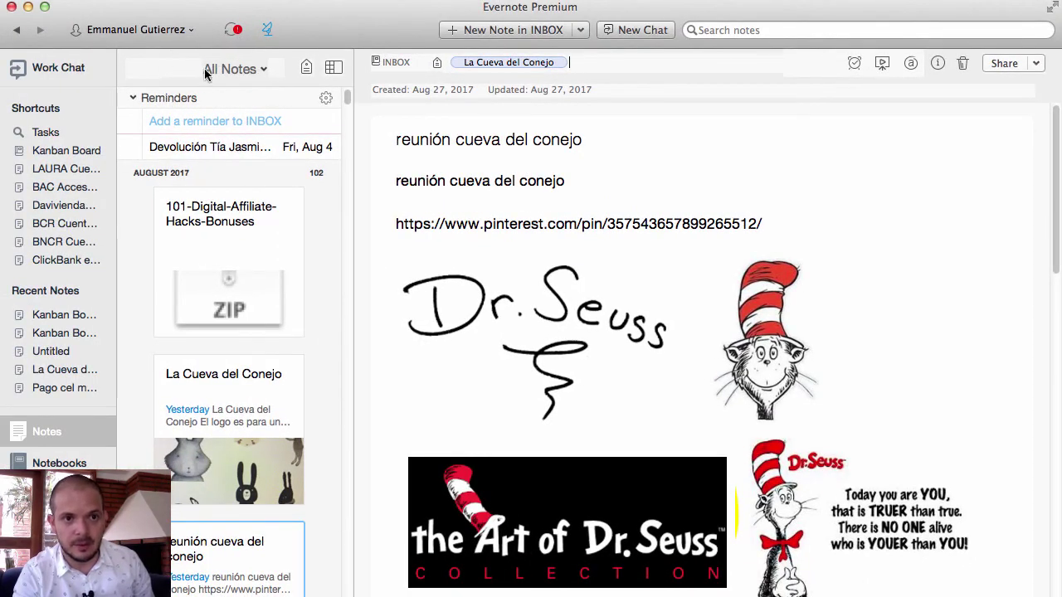
Sync Evernote so the new branding personal-tagged note appears in the list.
click(132, 98)
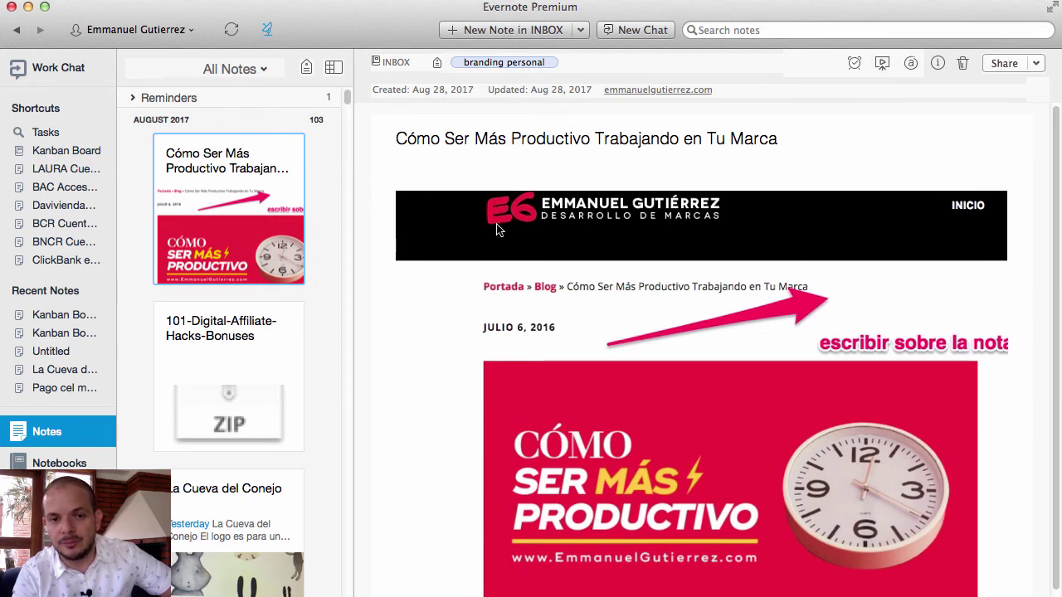
scroll(450, 352, down, 1)
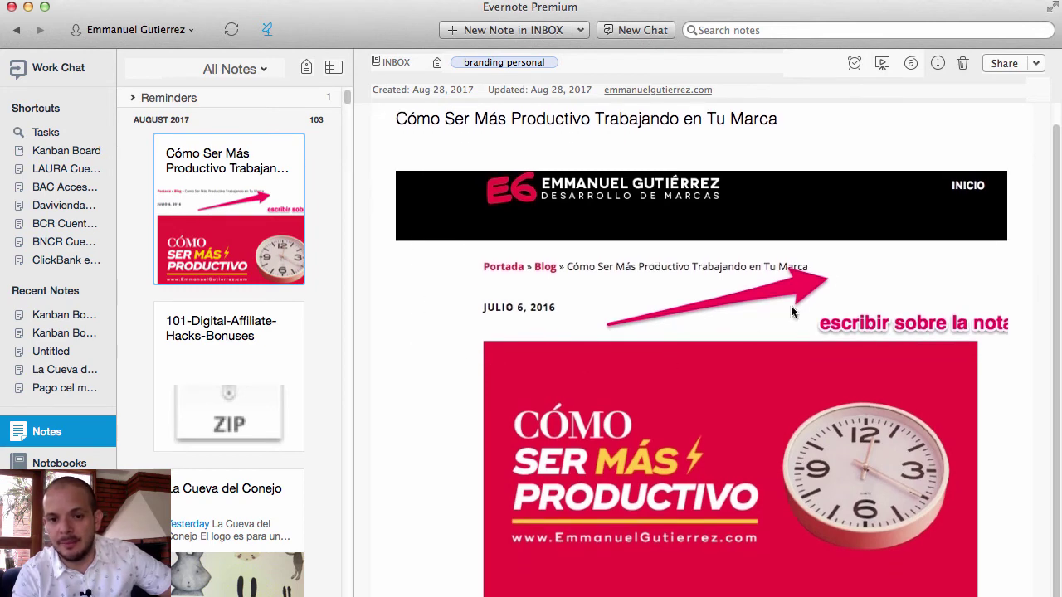